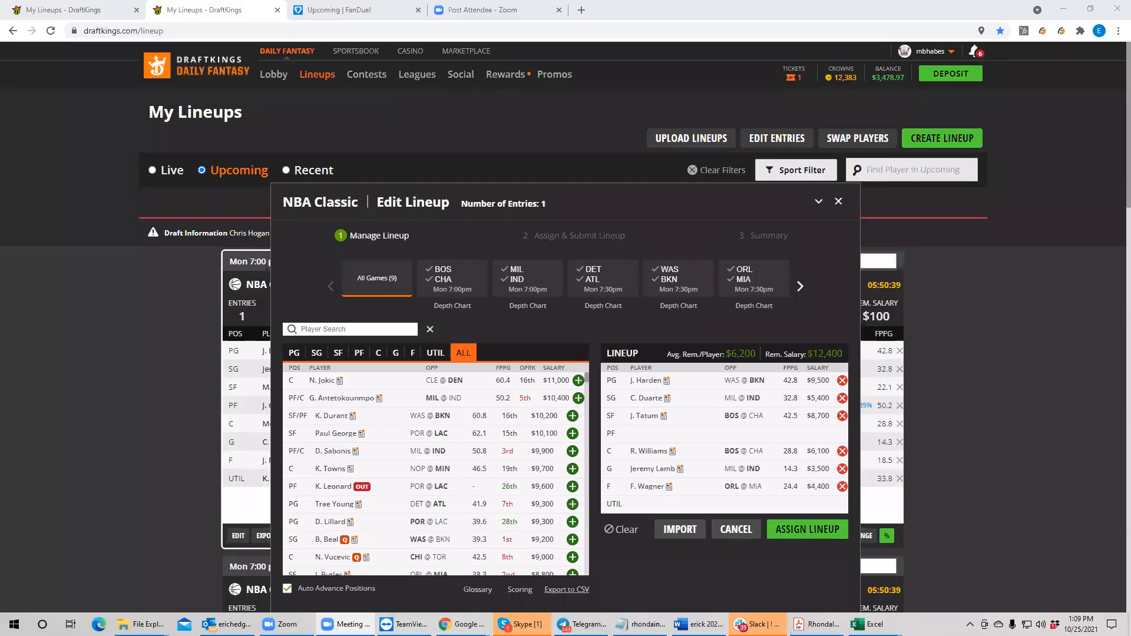
Review J. Valanciunas's 10-game log from the players in the NOP at MIN game
left_click(799, 286)
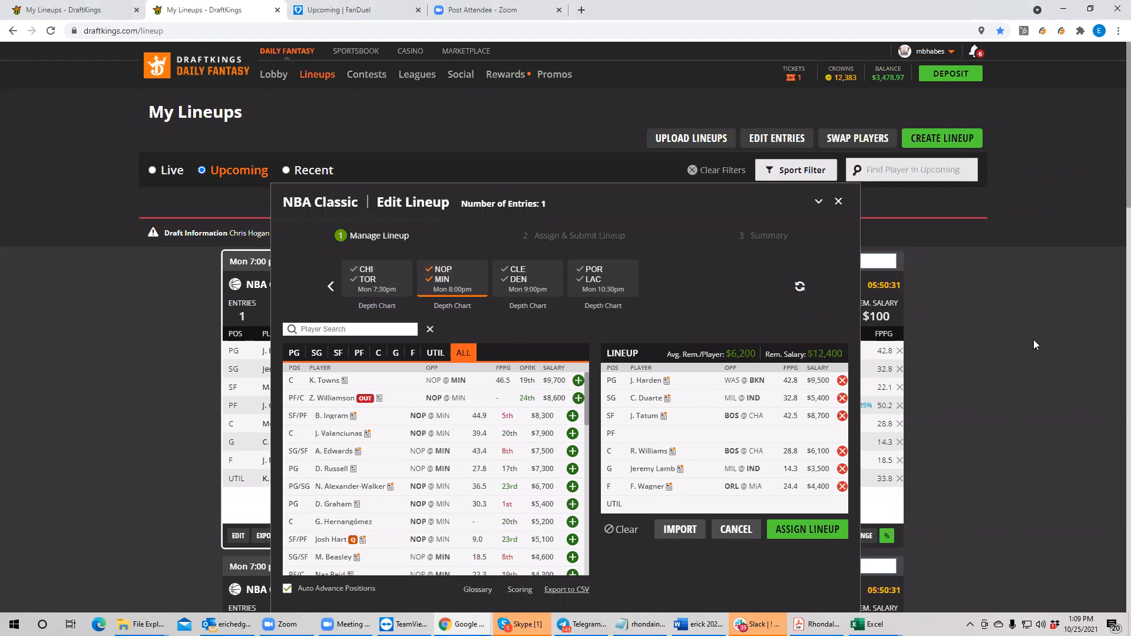
left_click(336, 433)
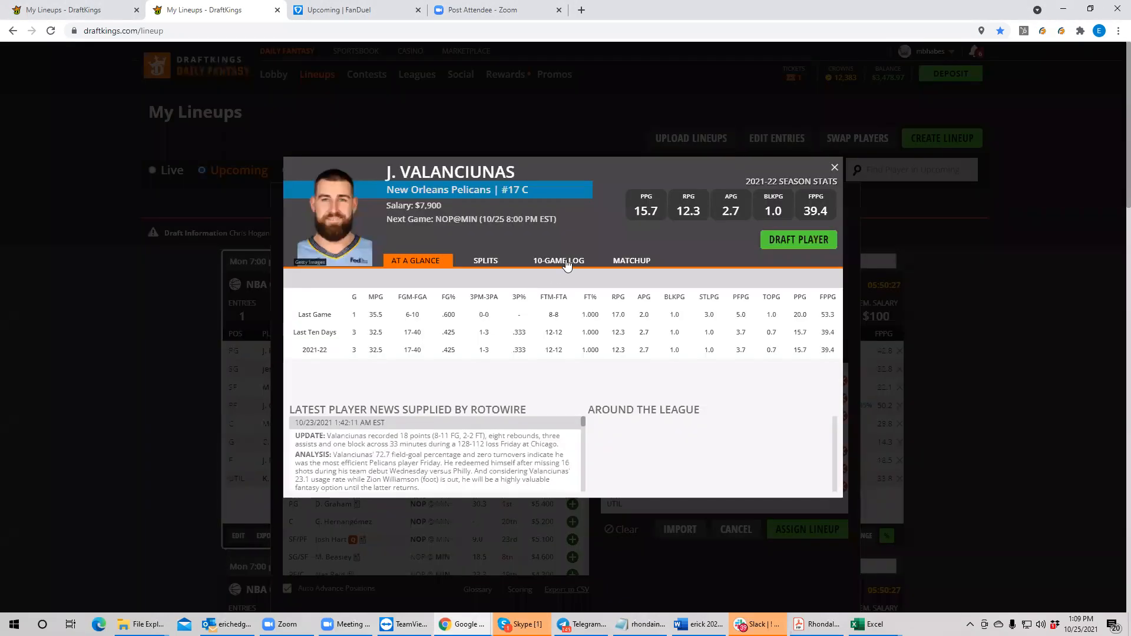
left_click(564, 261)
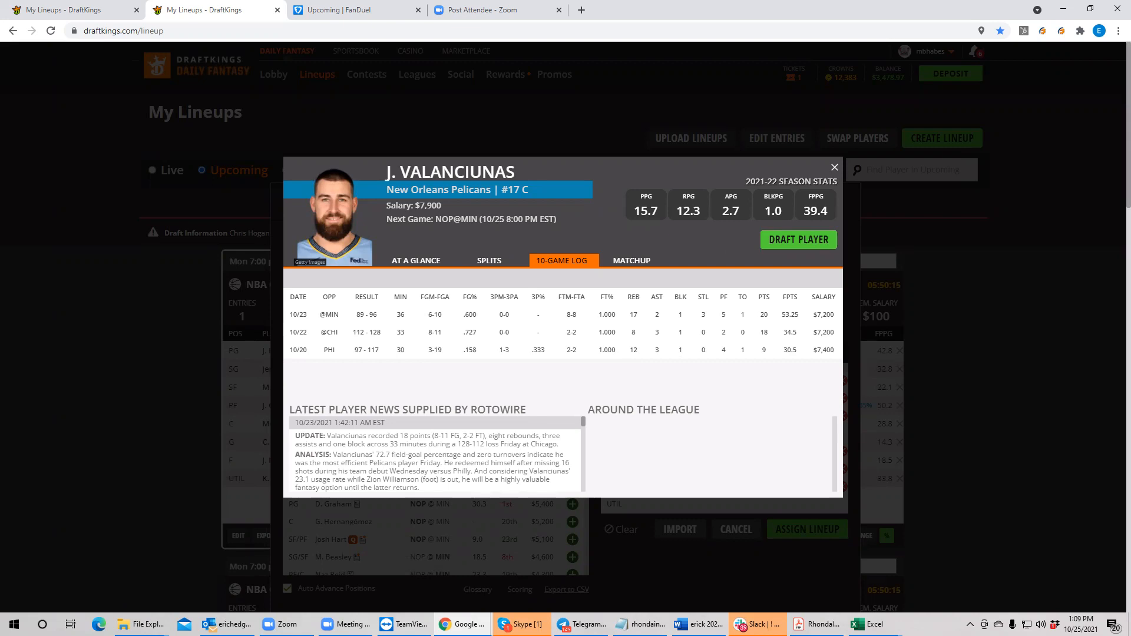
key("alt+Tab")
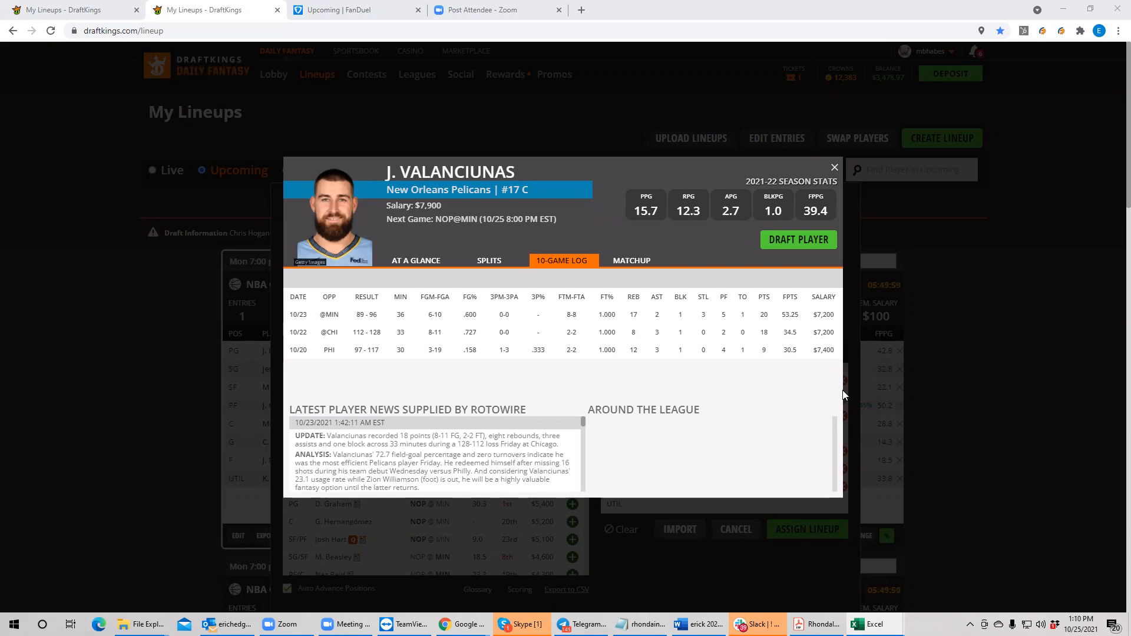
left_click(834, 171)
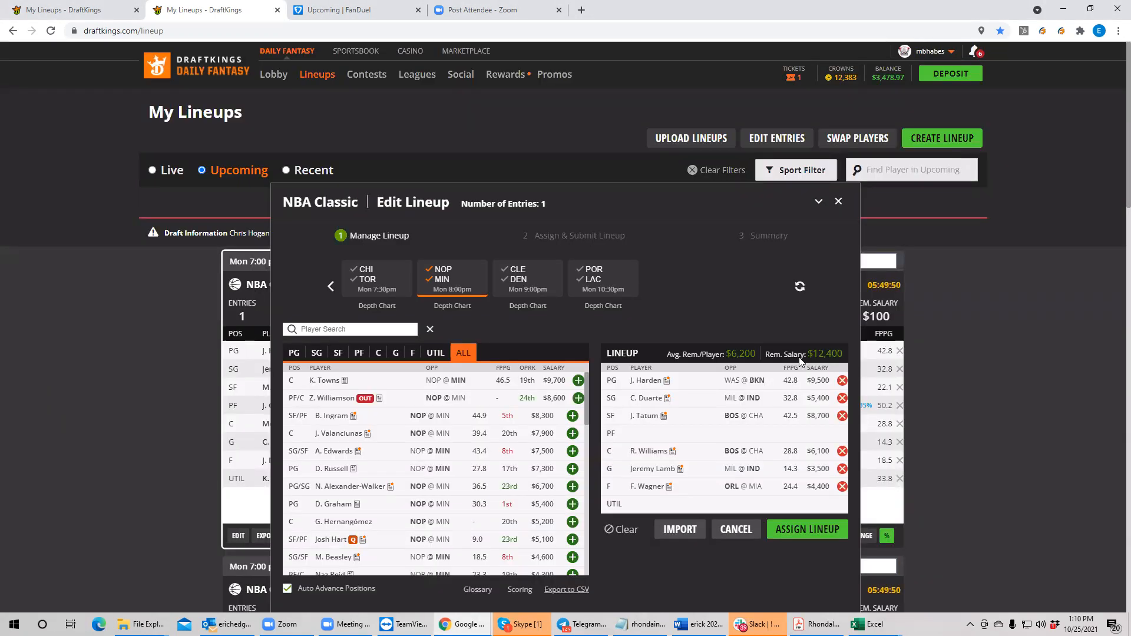
Replace center R. Williams in the lineup with K. Towns, using the NOP at MIN game filtered to Minnesota
left_click(841, 451)
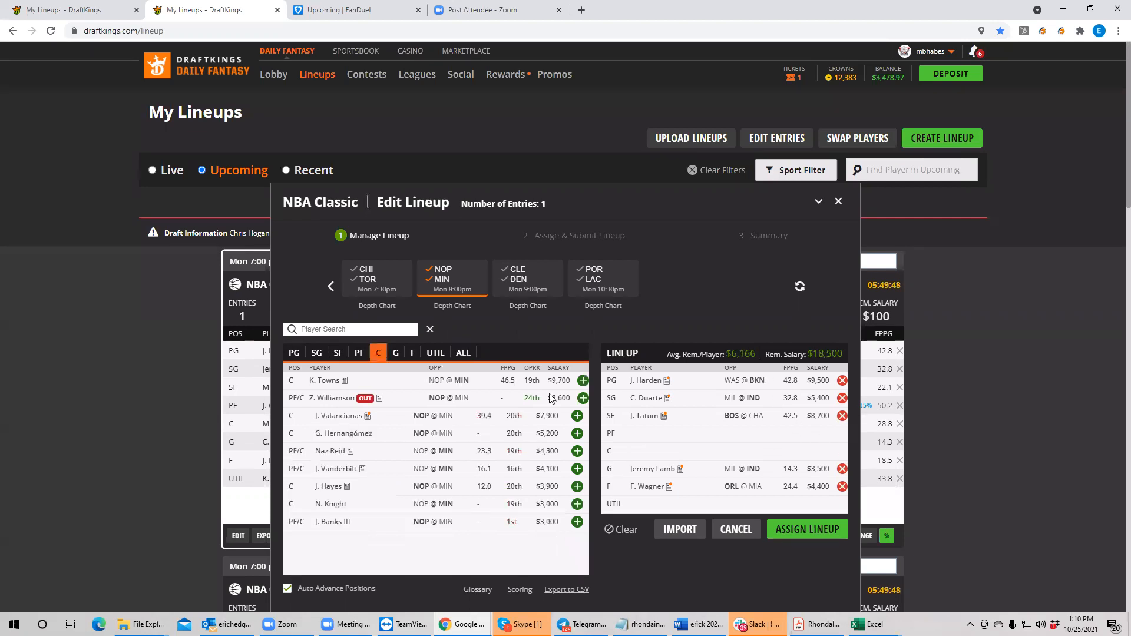
left_click(442, 280)
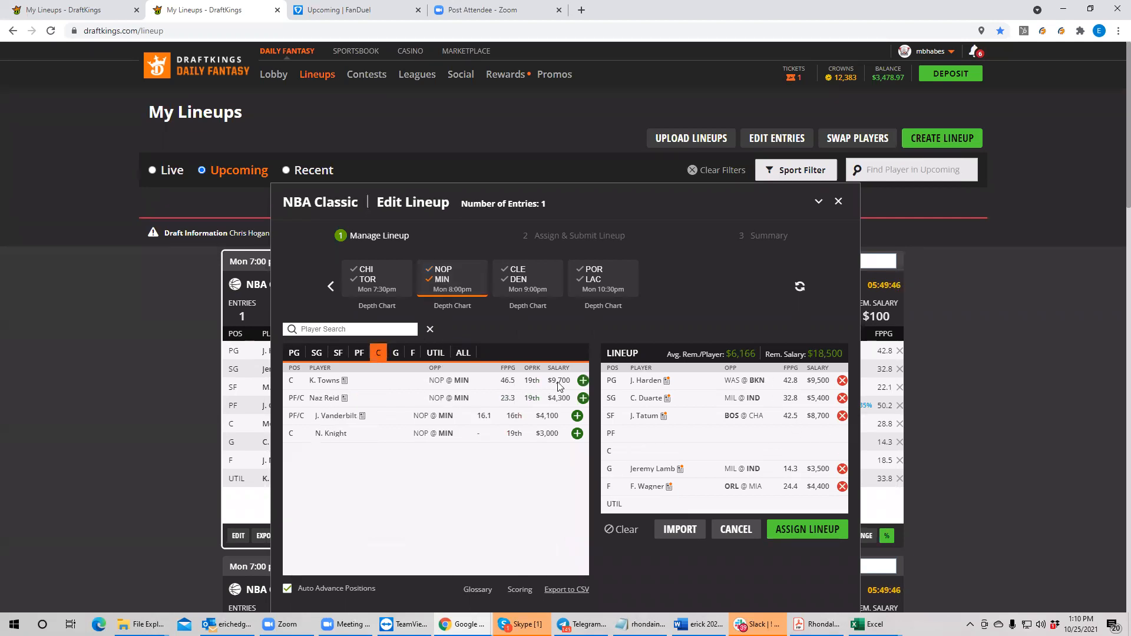
left_click(582, 381)
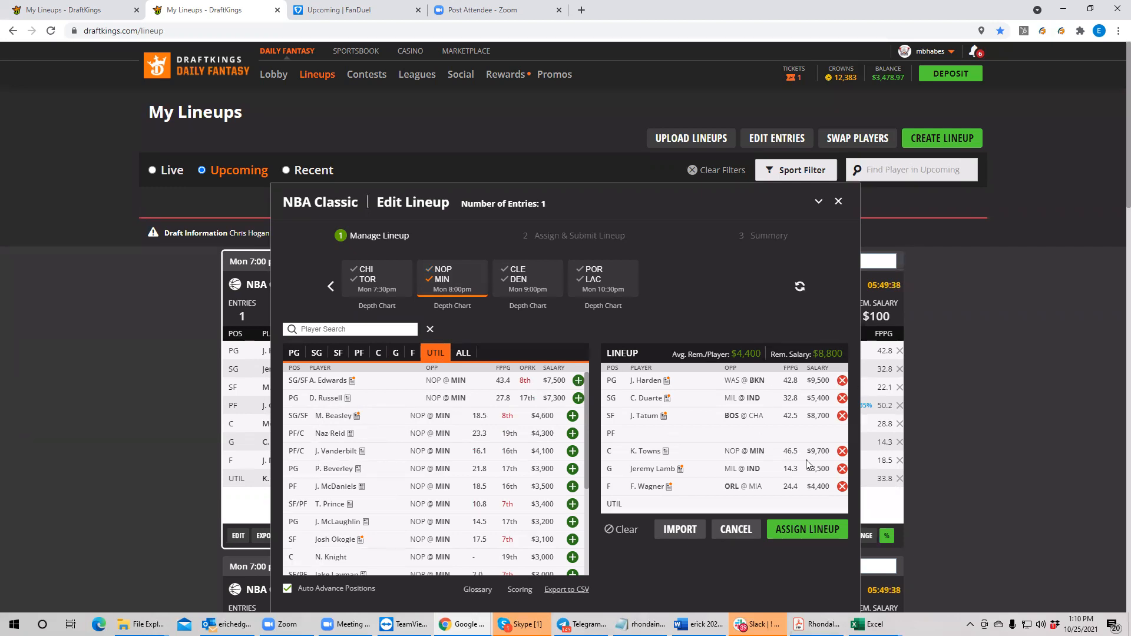
Try N. Jokic from Denver at center instead of K. Towns, and clear the center slot again
left_click(843, 451)
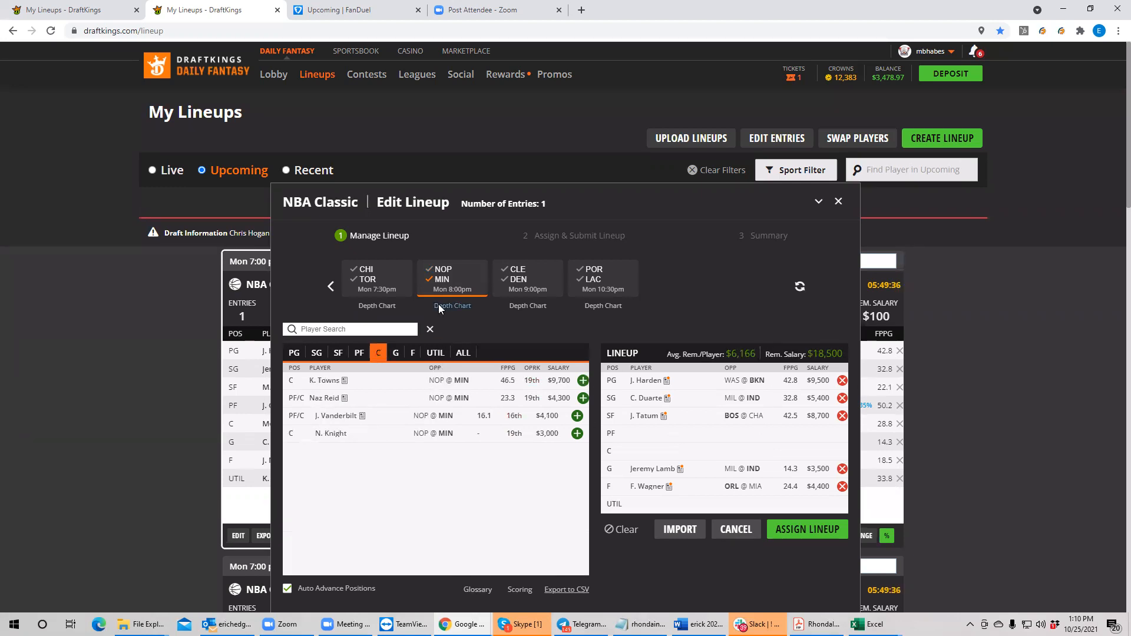
left_click(445, 285)
left_click(528, 280)
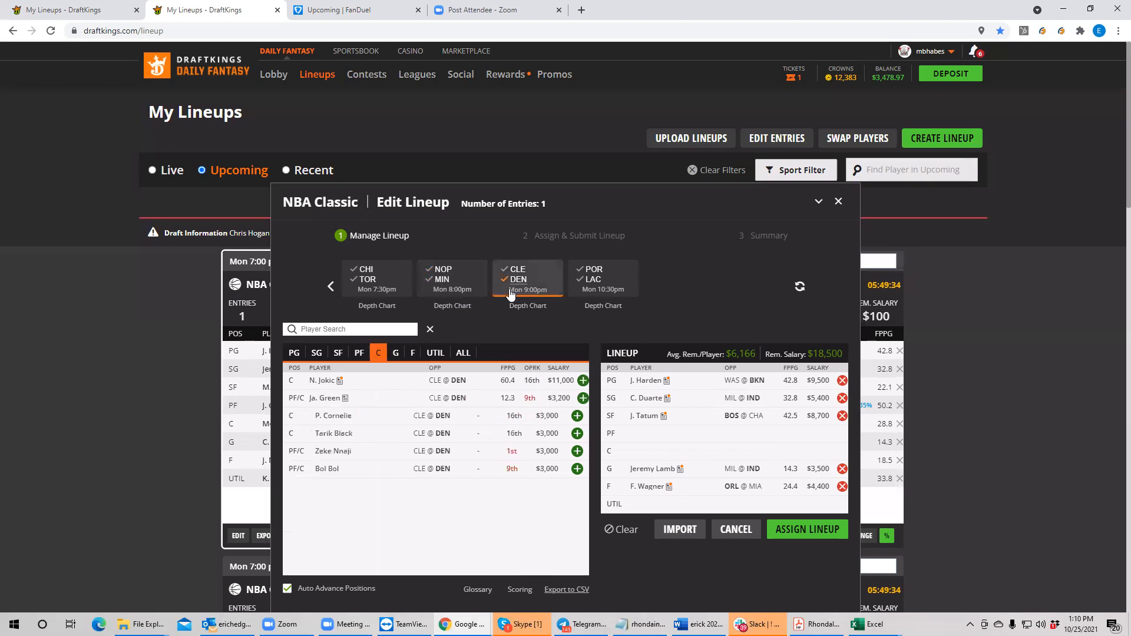
left_click(581, 381)
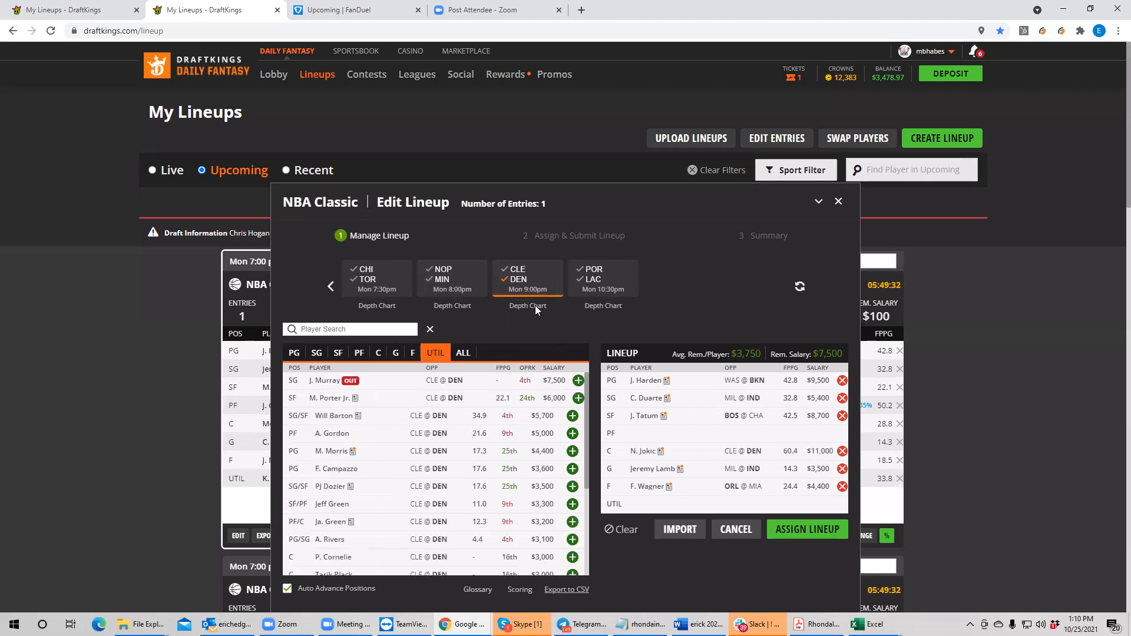
left_click(518, 285)
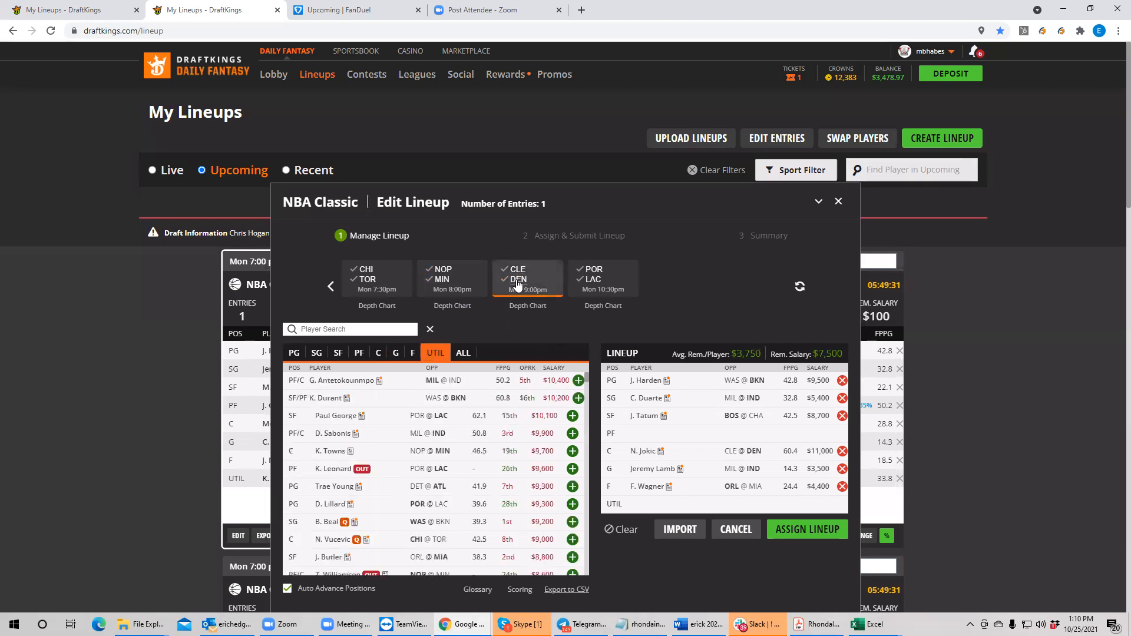
left_click(842, 451)
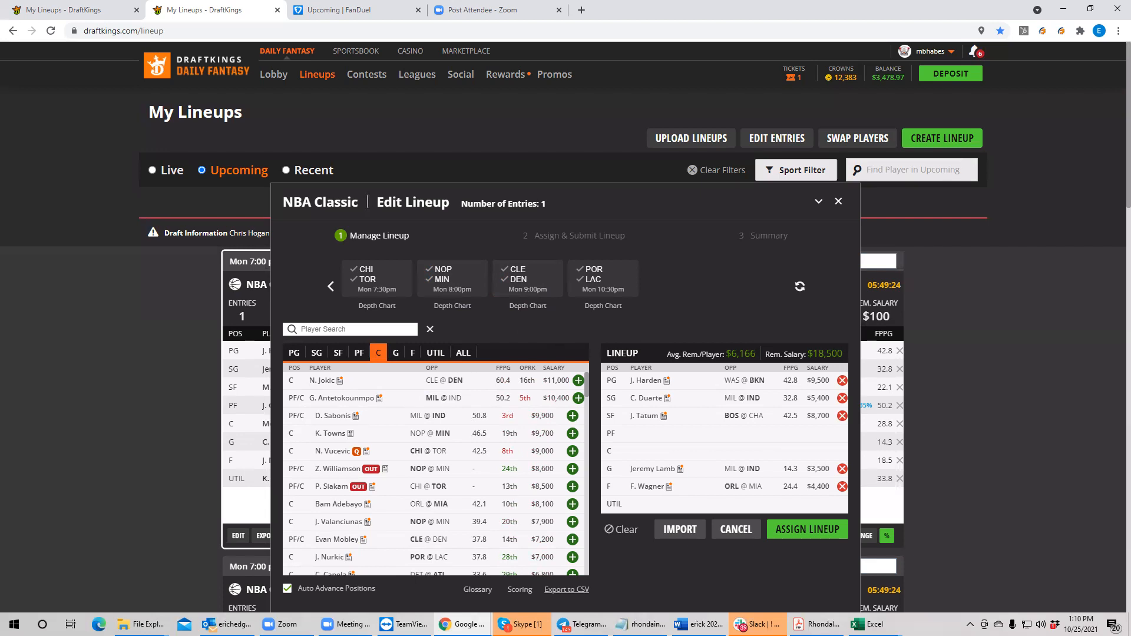
key("alt+Tab")
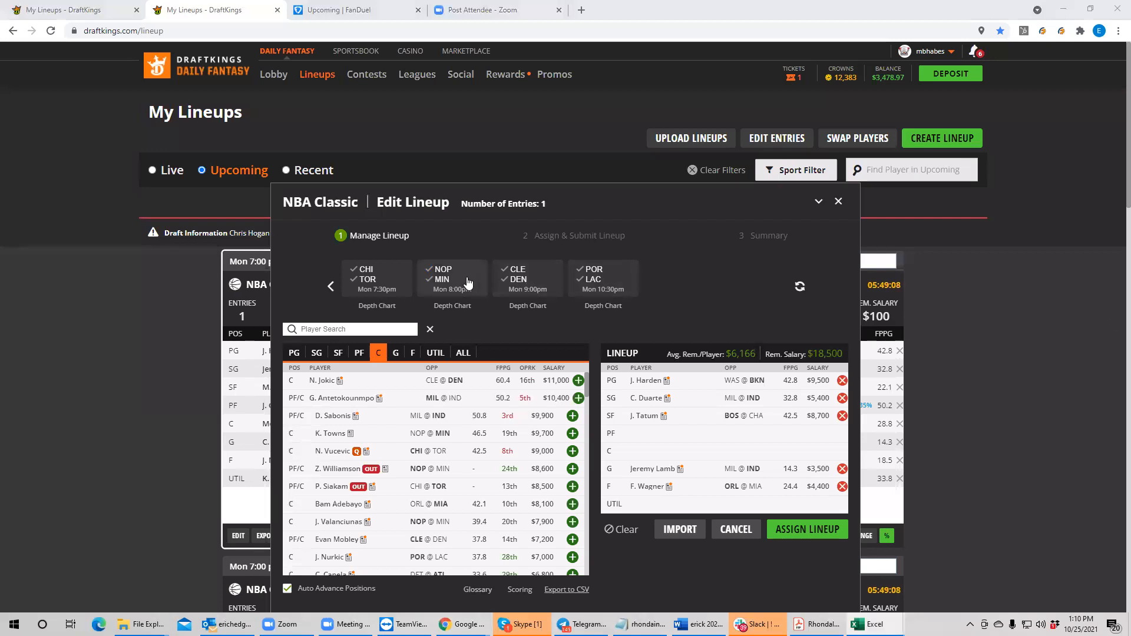
Add Minnesota's J. McDaniels to the lineup as power forward, checking the shooting guards in the NOP at MIN game first
left_click(449, 269)
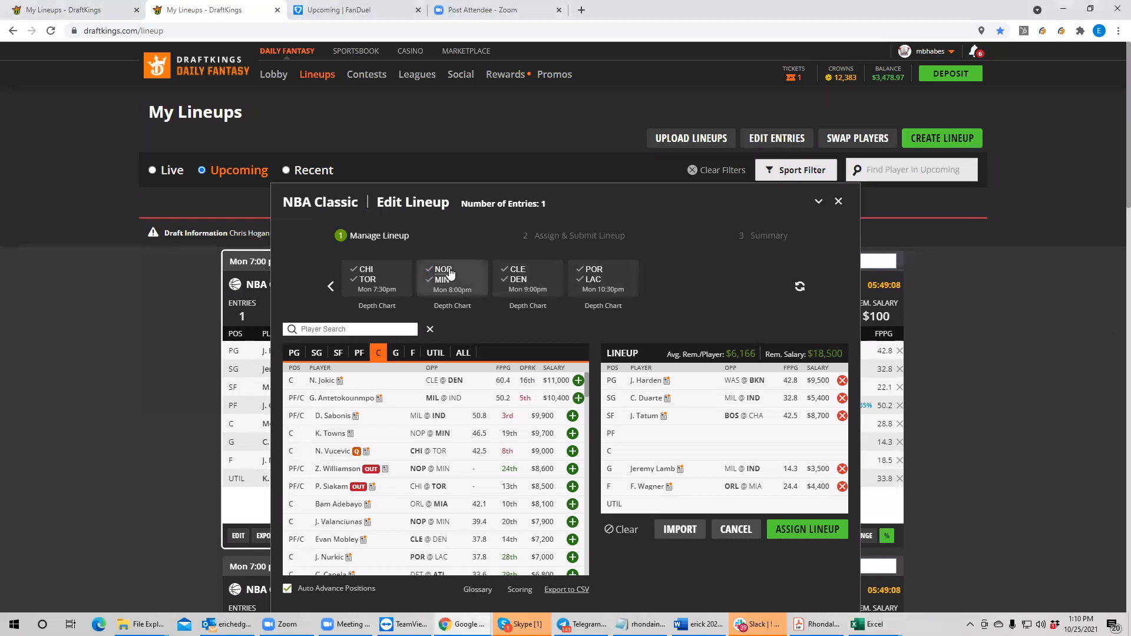
left_click(319, 354)
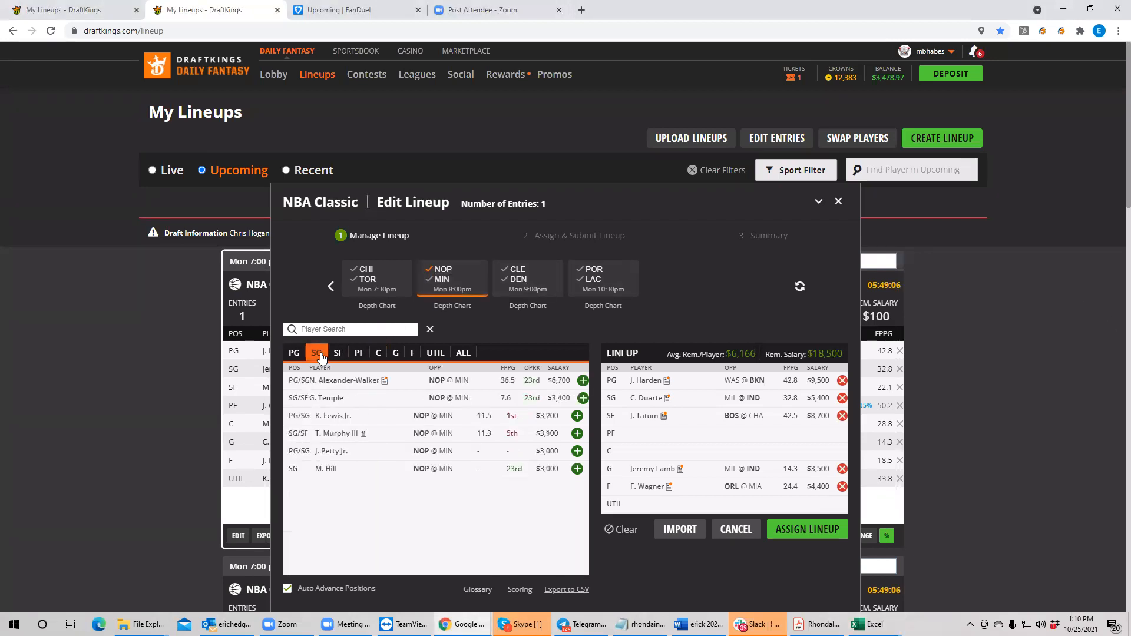
left_click(439, 283)
left_click(439, 283)
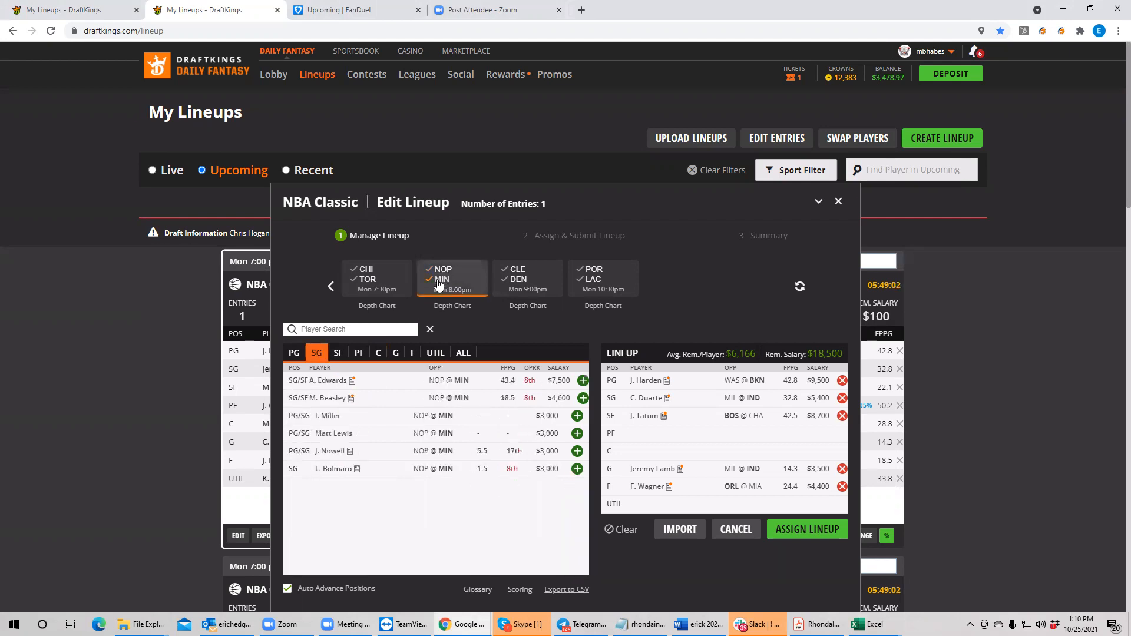
left_click(362, 353)
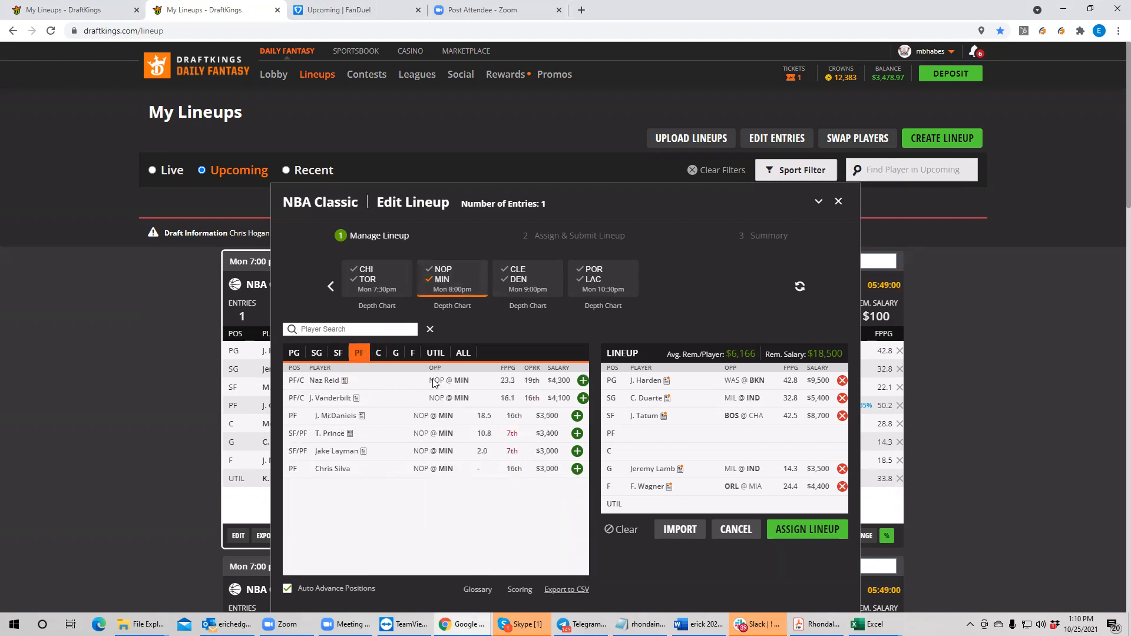
left_click(576, 415)
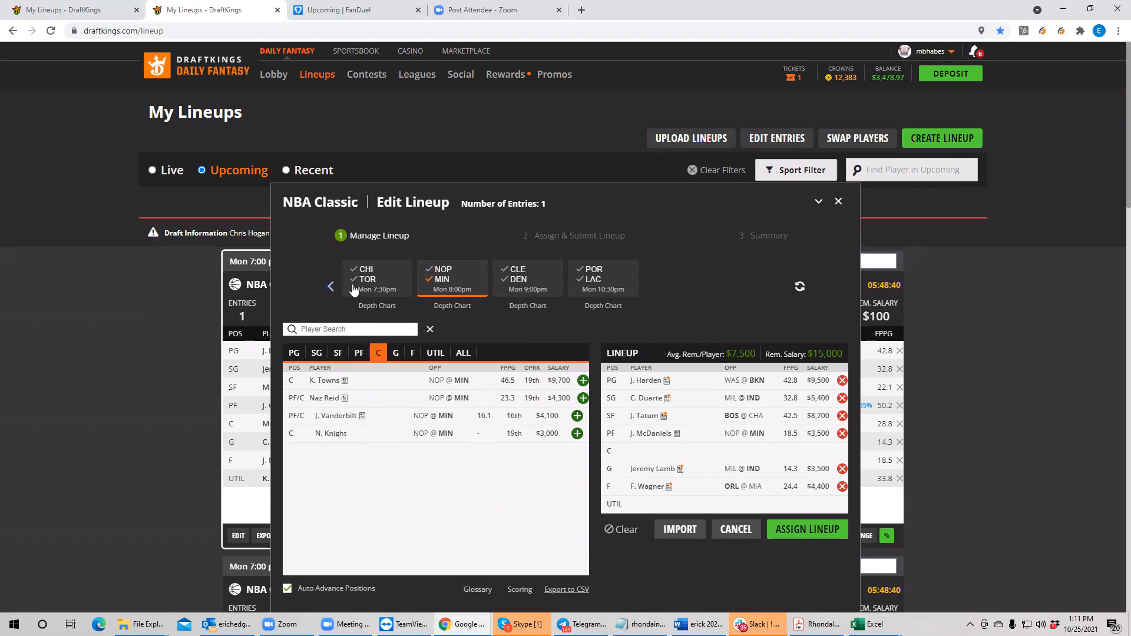
Add Minnesota's K. Towns to the empty center slot
left_click(582, 381)
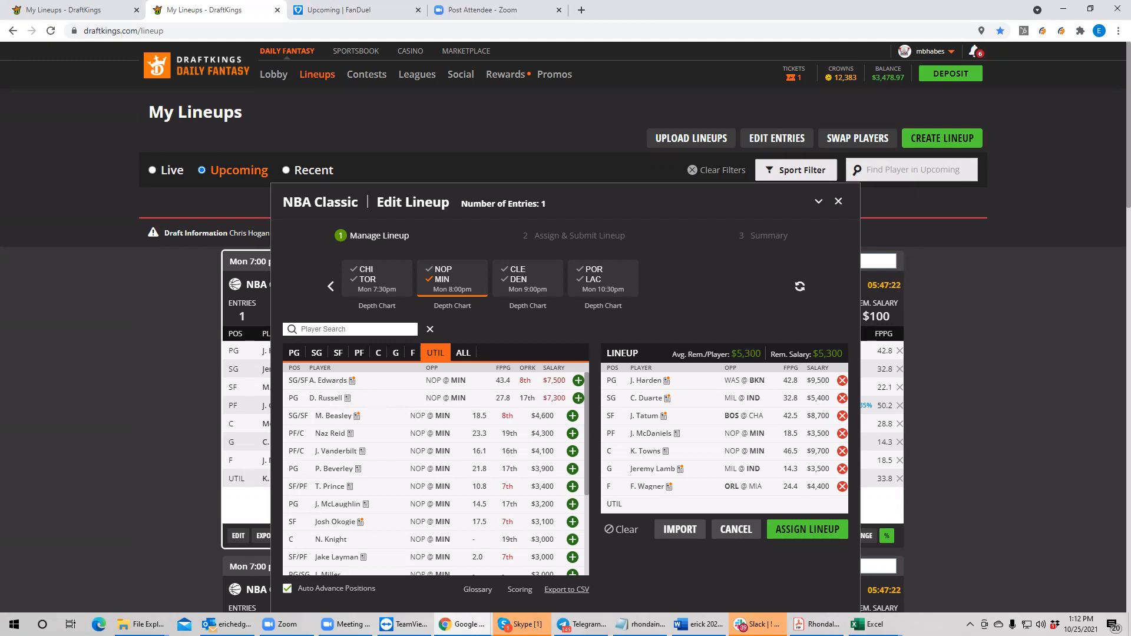
key("alt+Tab")
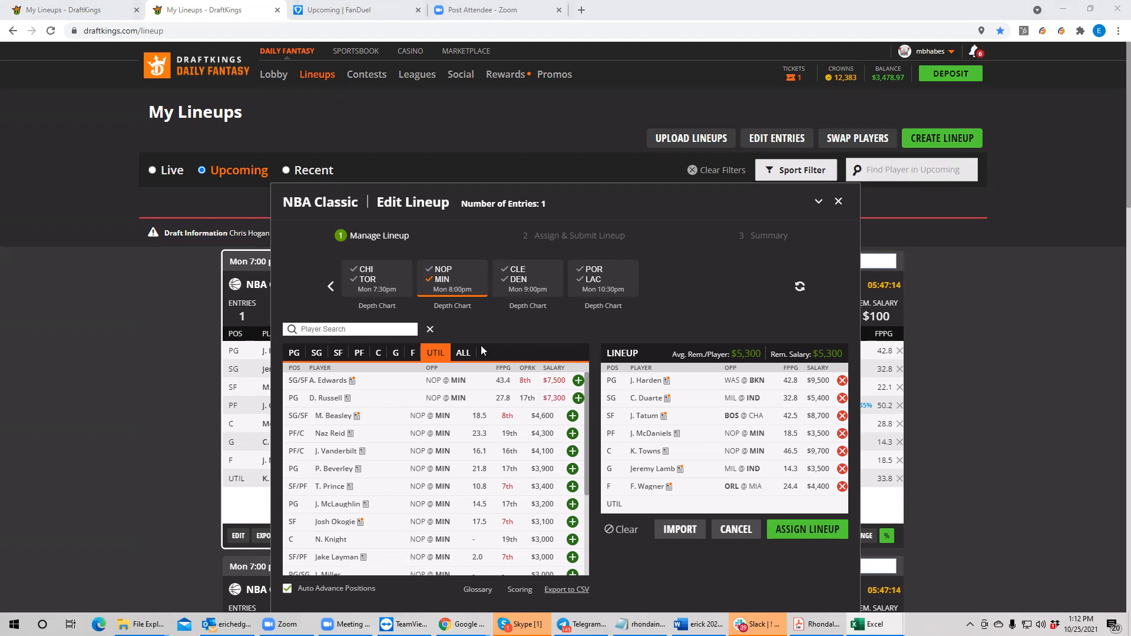
Show the CLE at DEN game's players and swap center K. Towns for N. Jokic
left_click(514, 288)
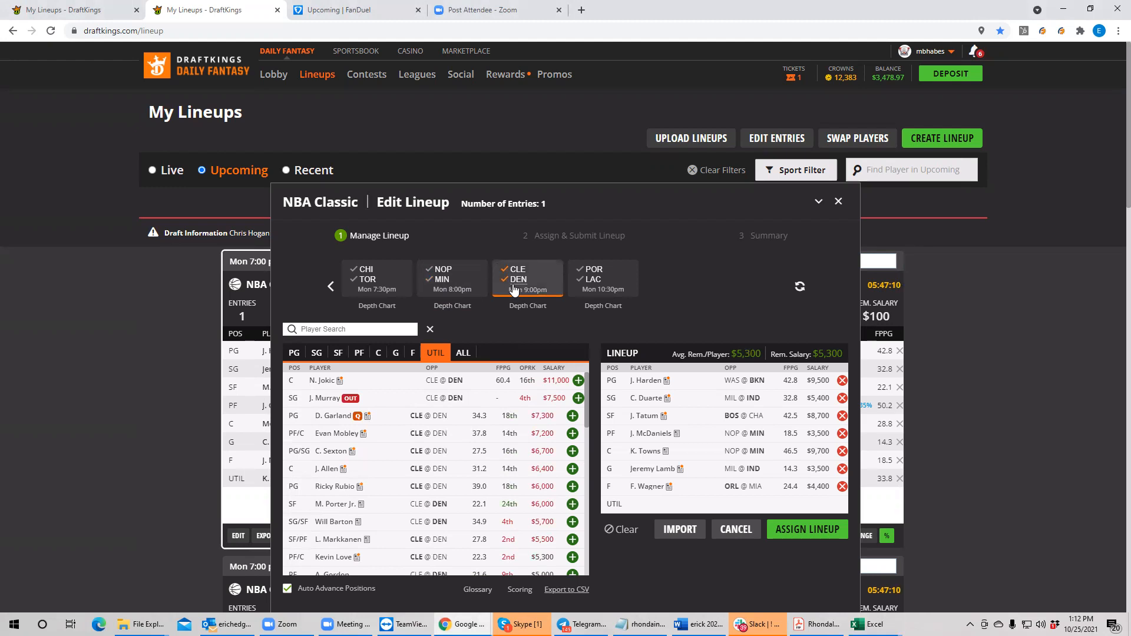
key("alt+Tab")
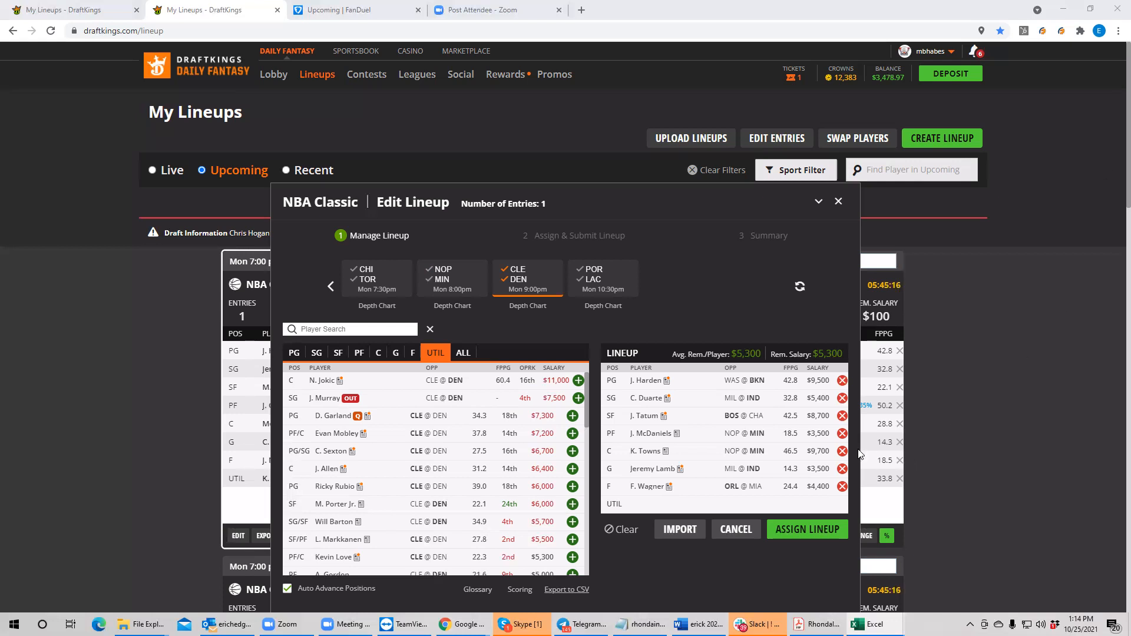
left_click(843, 451)
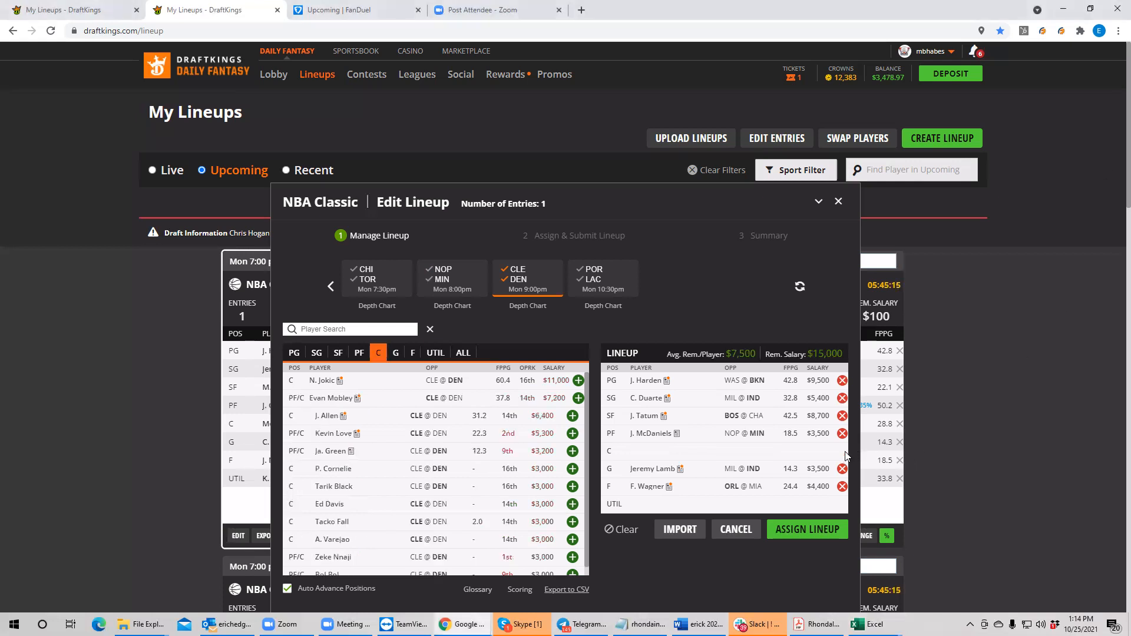
left_click(578, 381)
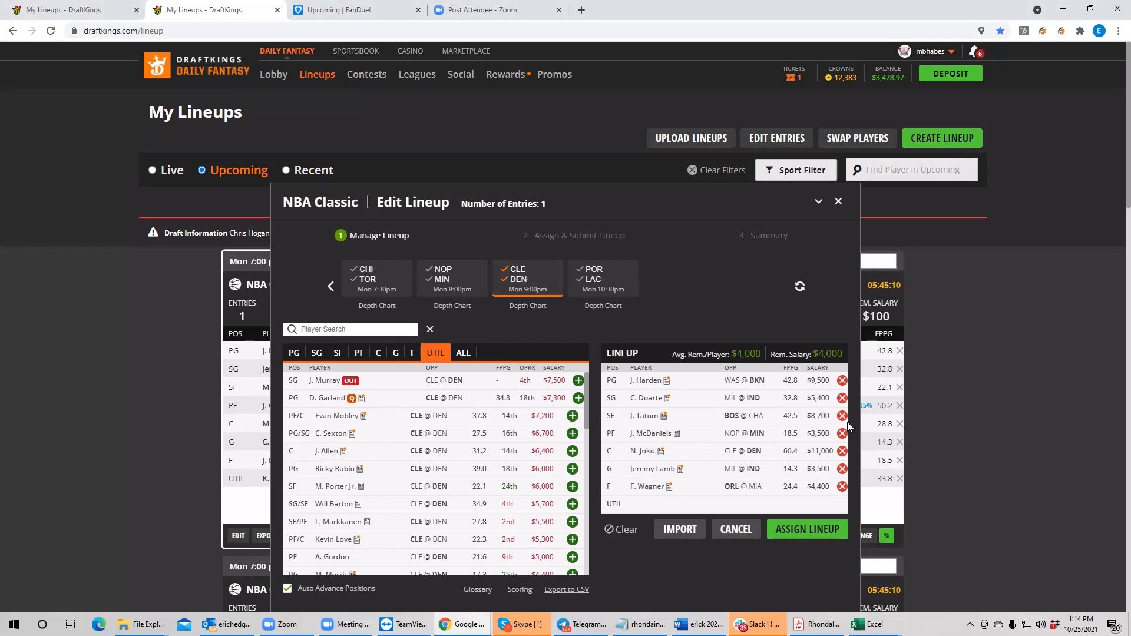
Limit the player list to Denver and add M. Porter Jr. in the UTIL slot
left_click(514, 271)
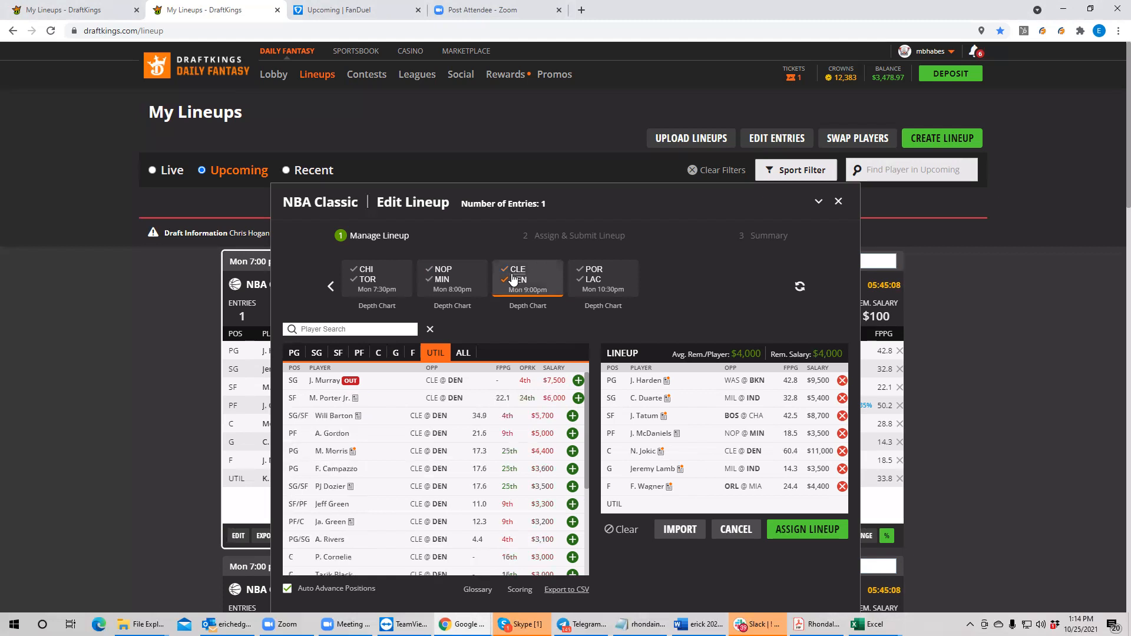
left_click(578, 398)
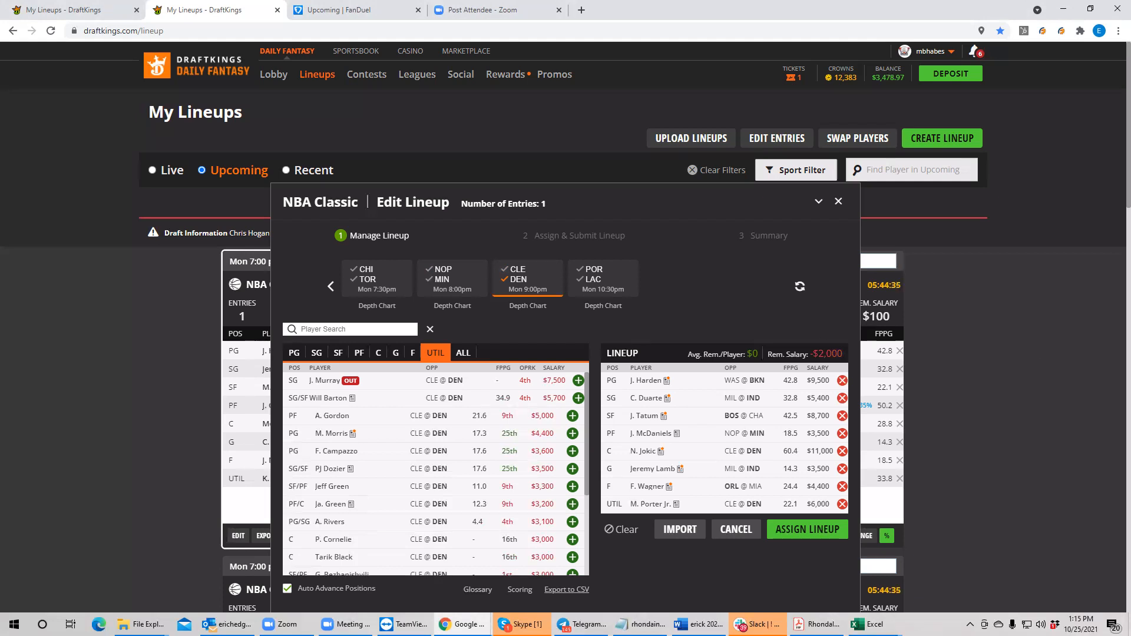
key("alt+Tab")
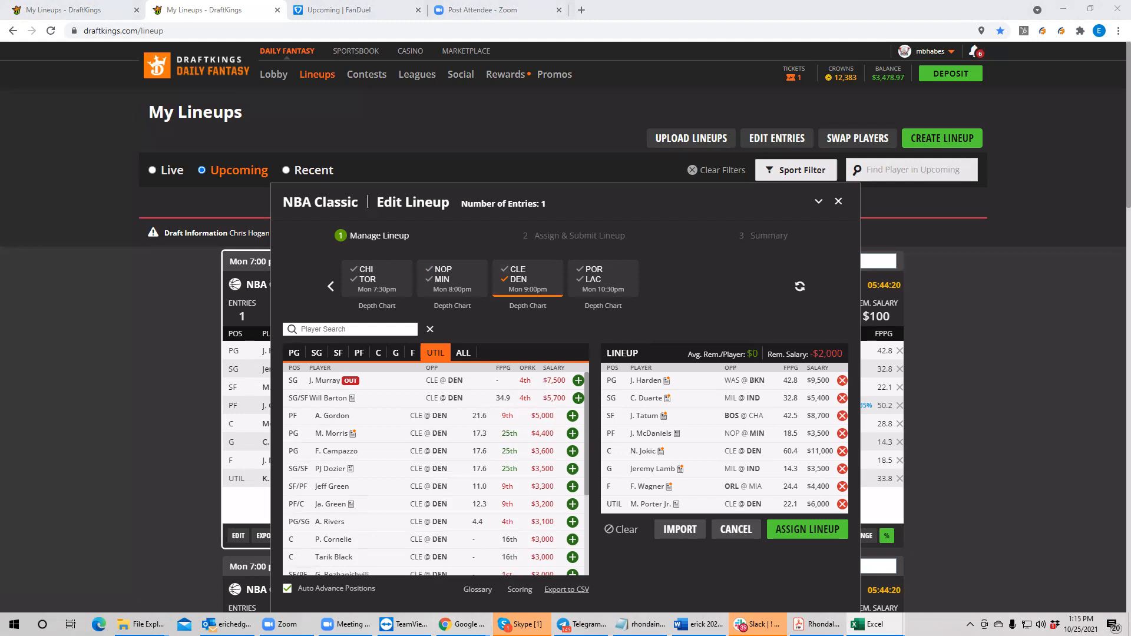
Examine the Clippers' power forwards, small forwards and Paul George's 10-game log, and clear the game filter
left_click(517, 284)
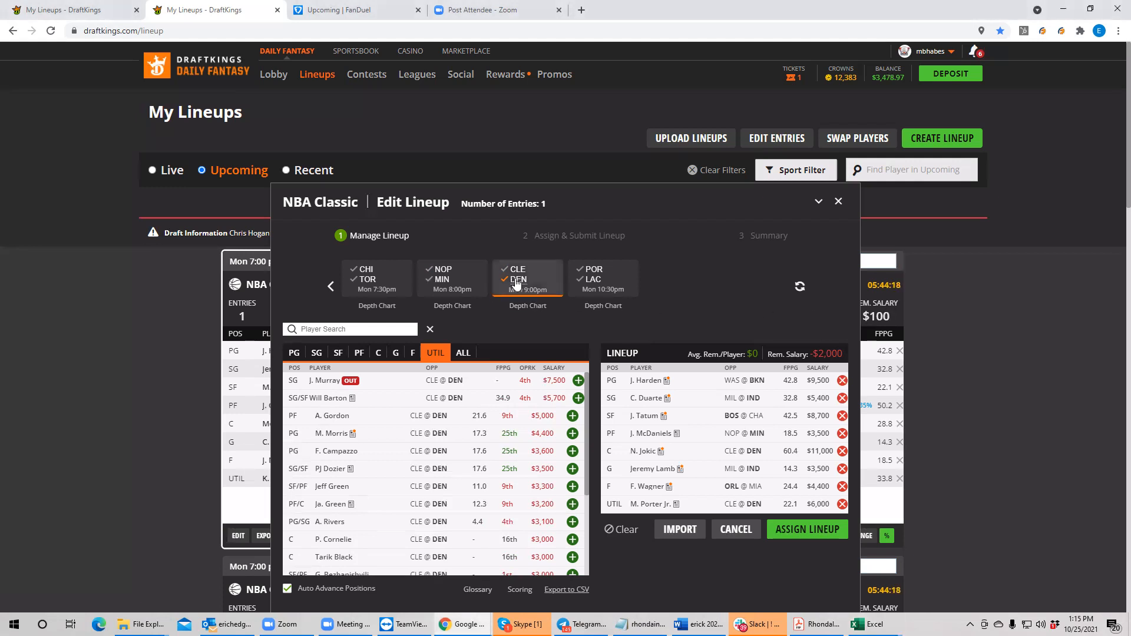
left_click(598, 282)
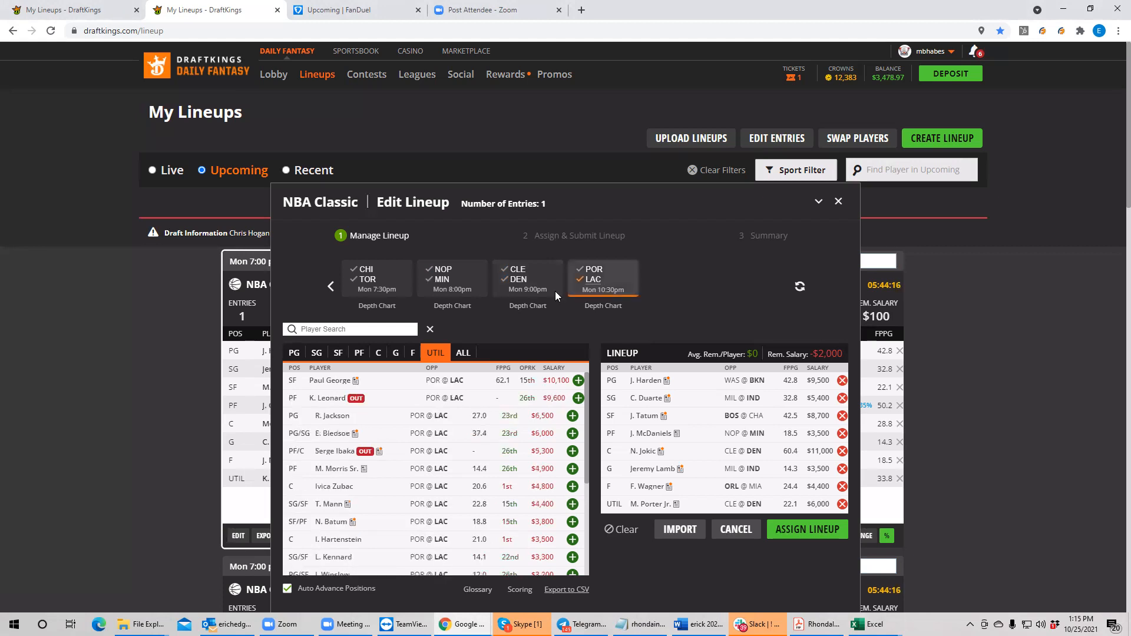
left_click(359, 353)
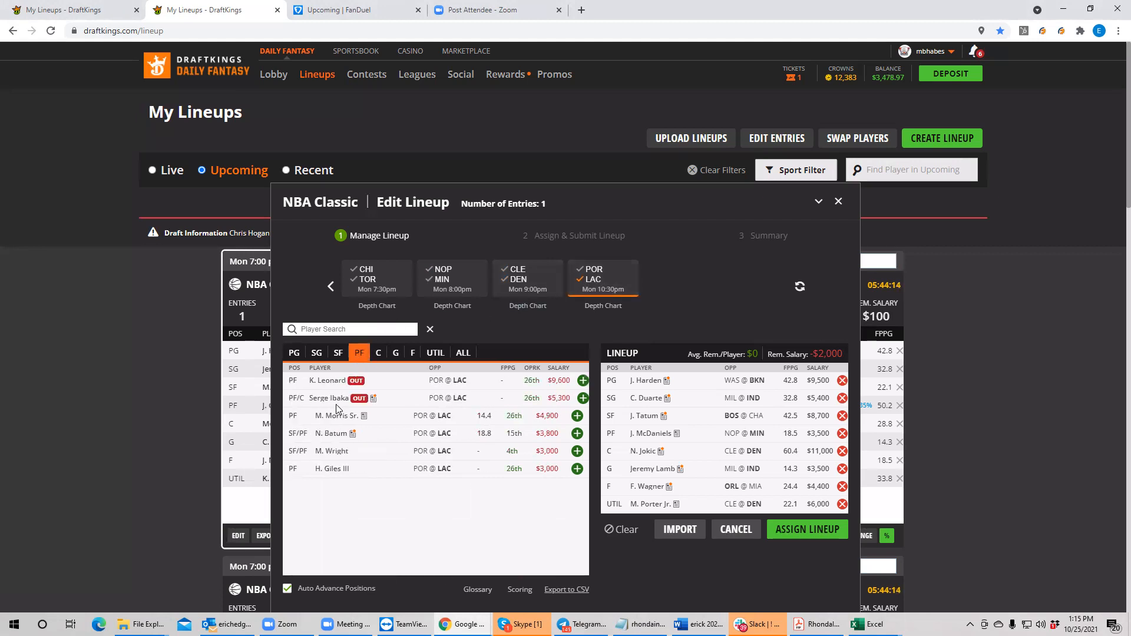
left_click(338, 353)
left_click(331, 381)
left_click(552, 264)
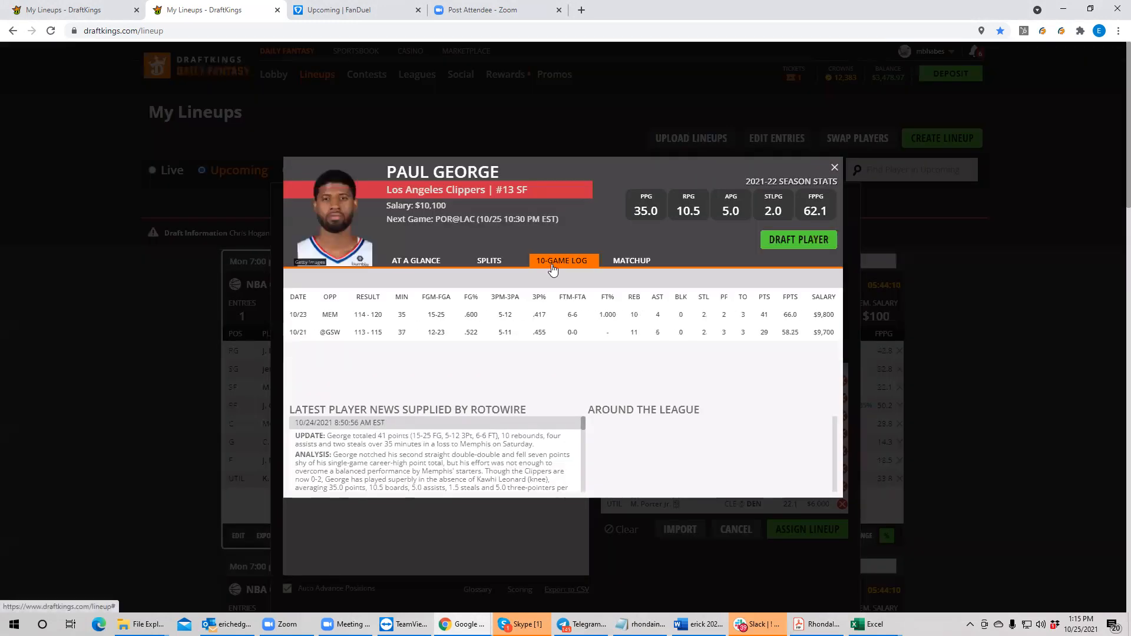
left_click(834, 168)
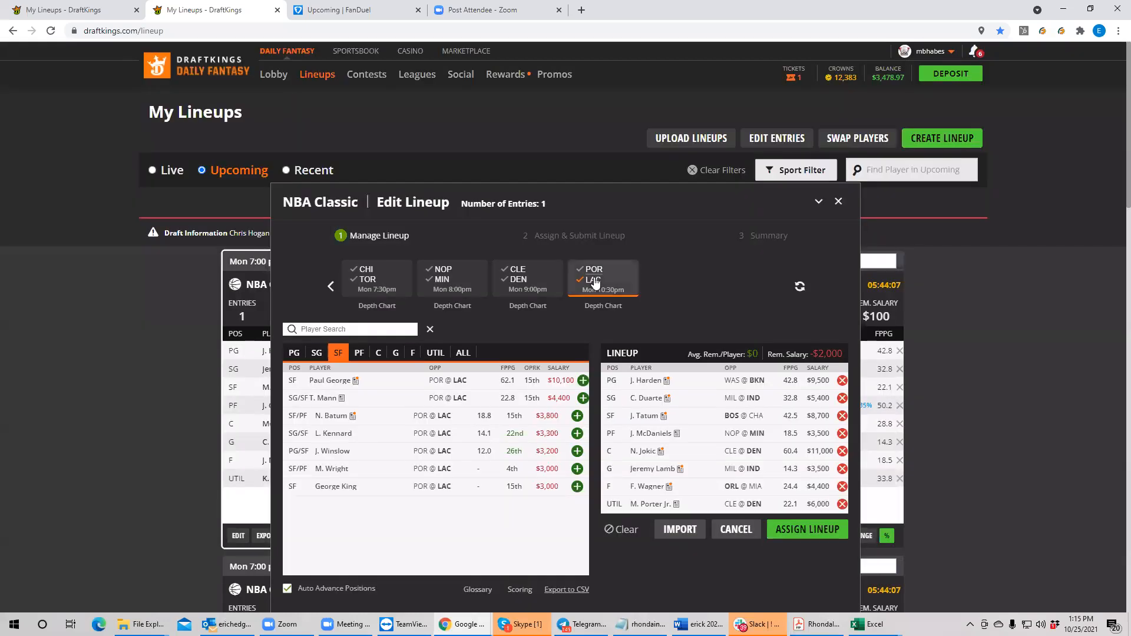
left_click(598, 283)
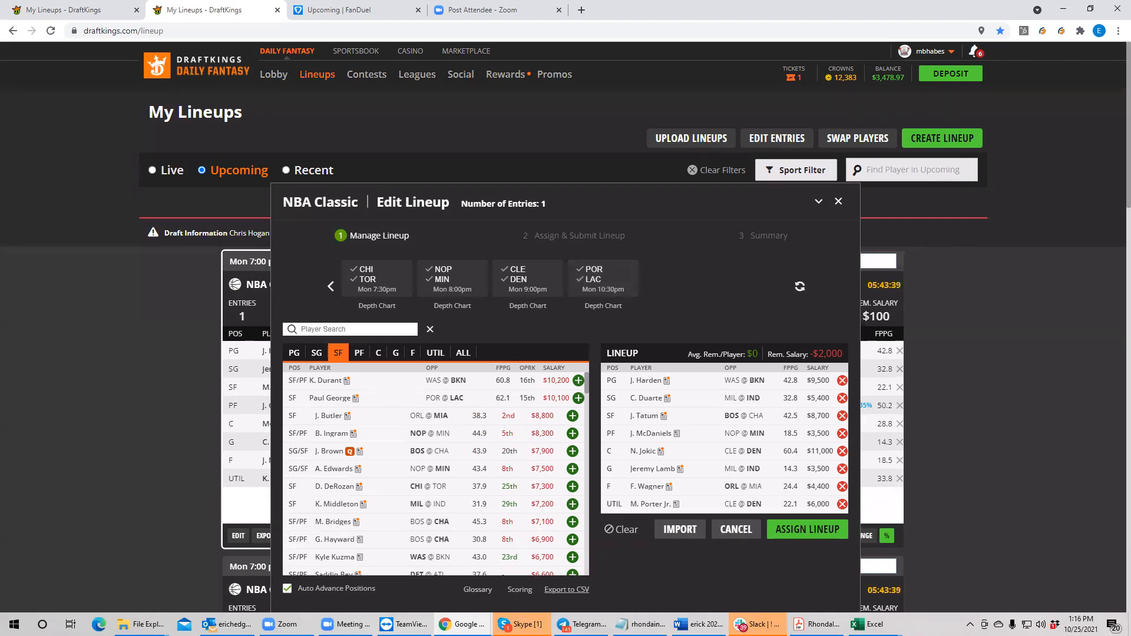
key("alt+Tab")
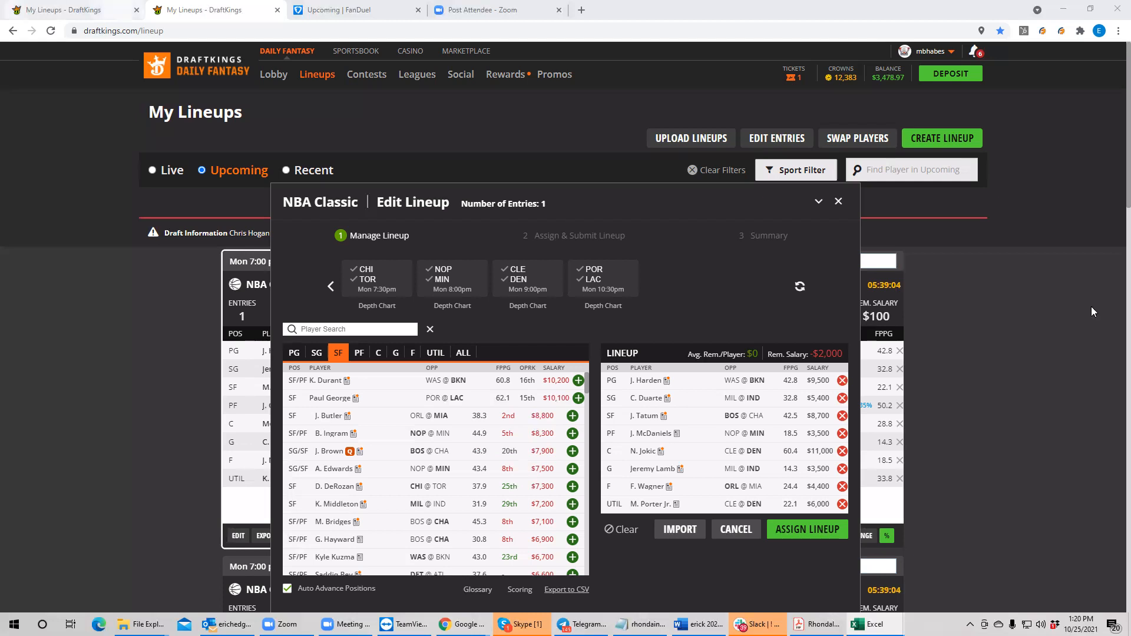
Remove J. Harden and J. Tatum, limit the player list to the Clippers, and add Paul George in the SF slot
key("alt+Tab")
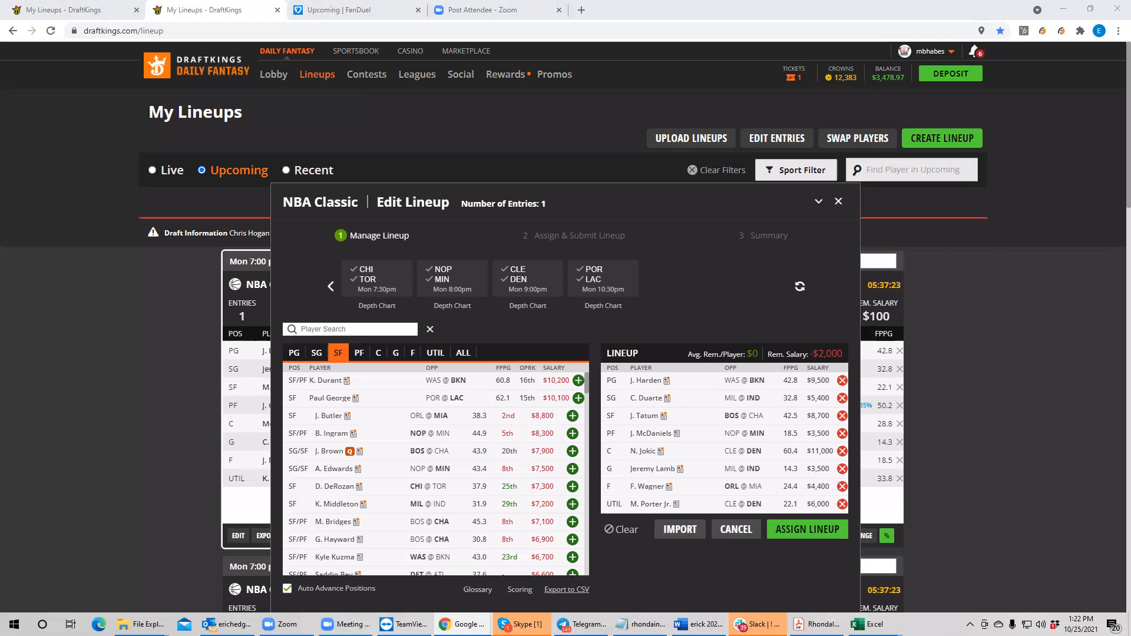
left_click(842, 380)
left_click(591, 289)
left_click(340, 355)
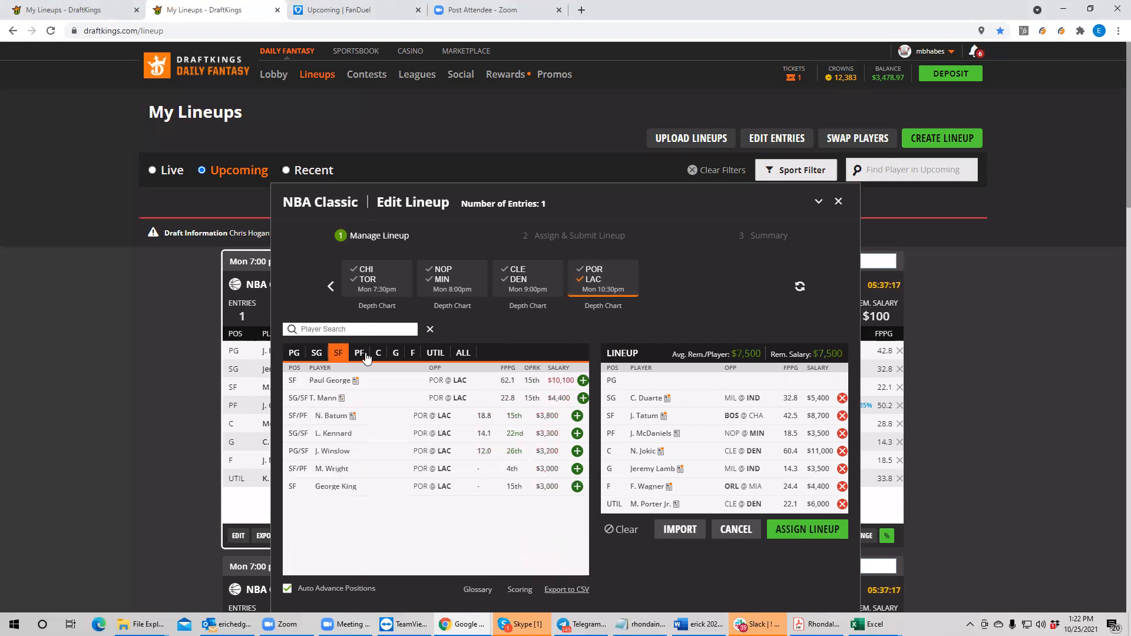
left_click(842, 415)
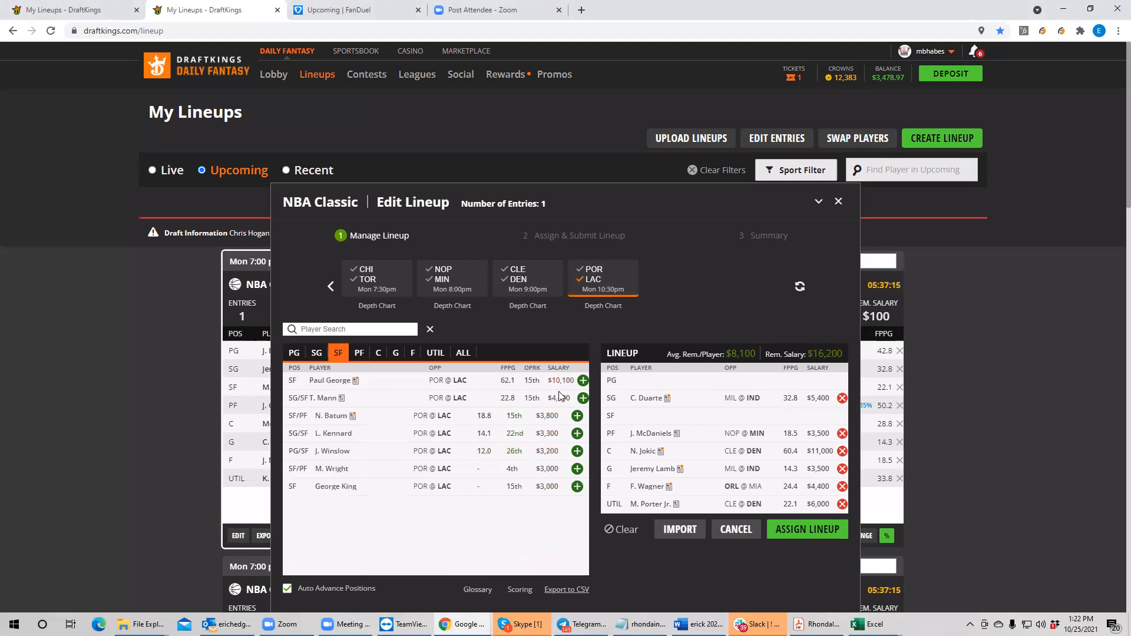
left_click(583, 380)
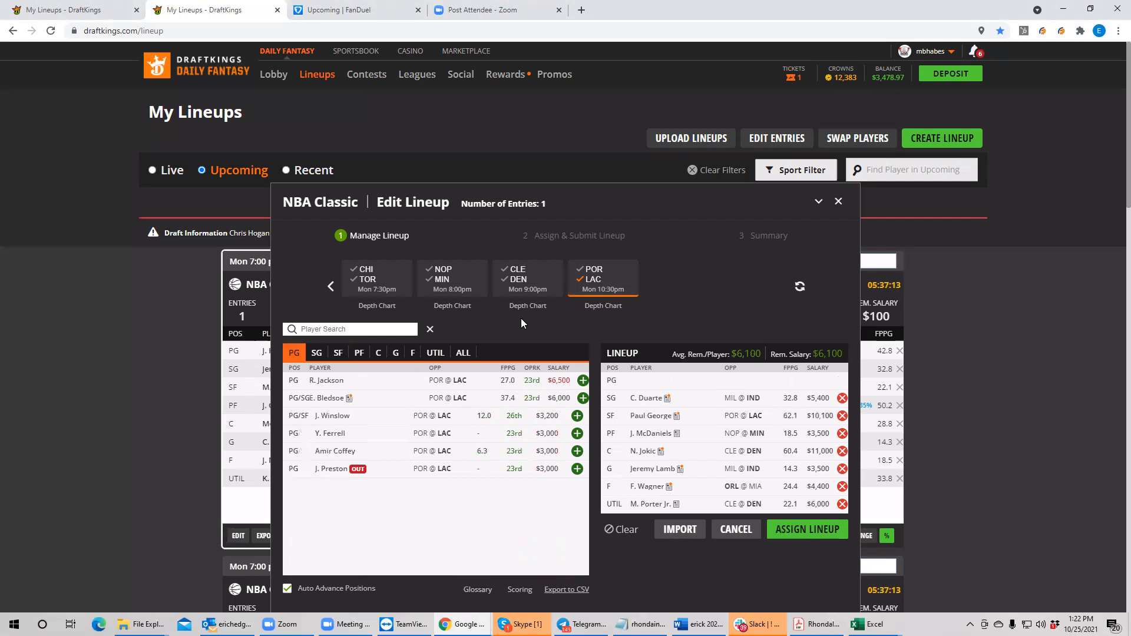
Limit the player list to Portland and add D. Lillard in the empty PG slot
left_click(588, 274)
left_click(589, 273)
left_click(590, 275)
left_click(590, 271)
left_click(582, 380)
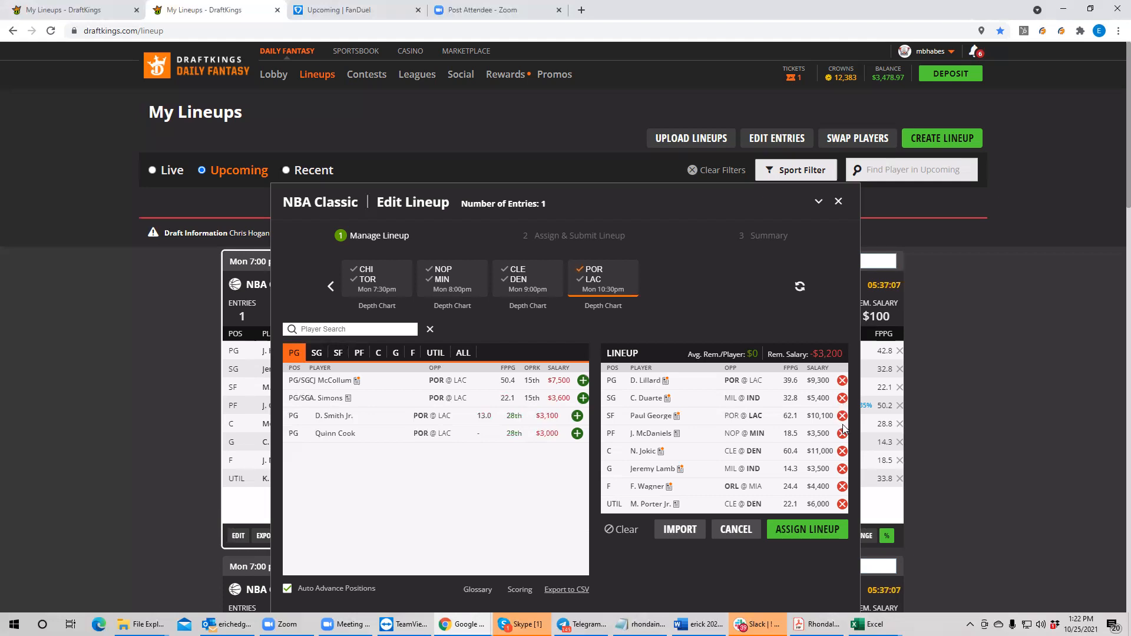
Remove N. Jokic, Jeremy Lamb, M. Porter Jr., F. Wagner and C. Duarte from the lineup
left_click(842, 451)
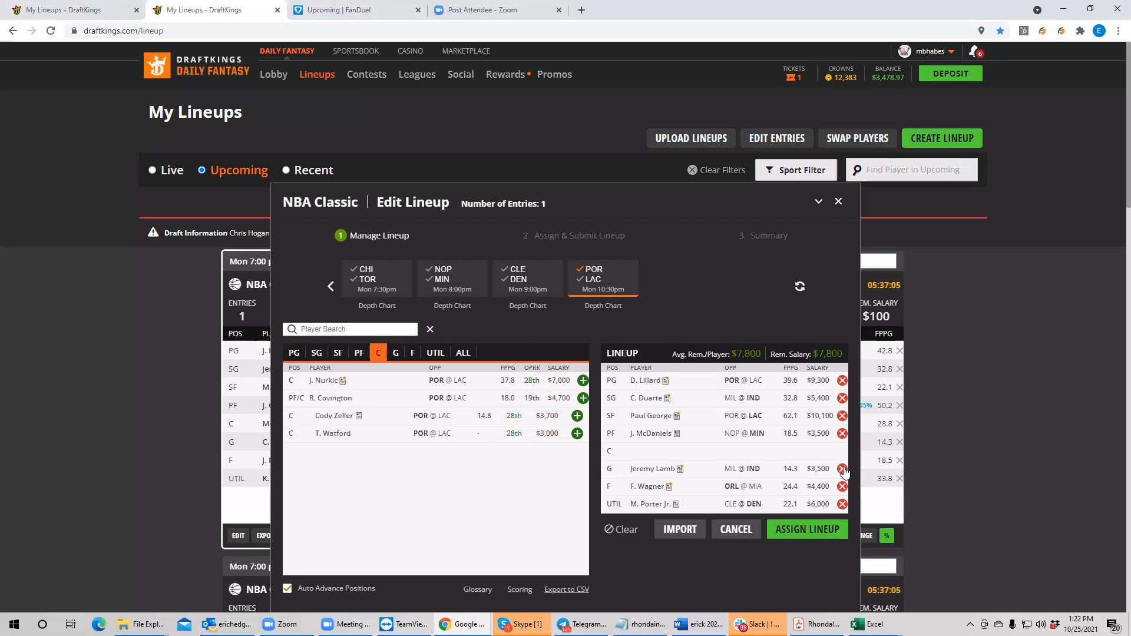
left_click(842, 469)
left_click(842, 504)
left_click(842, 487)
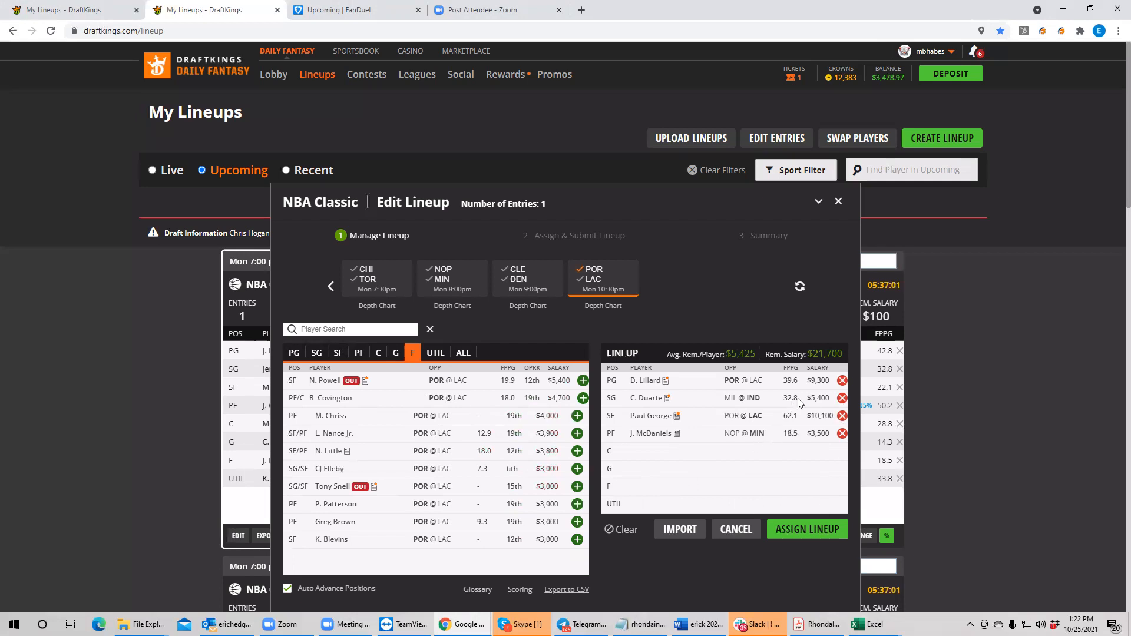
left_click(842, 398)
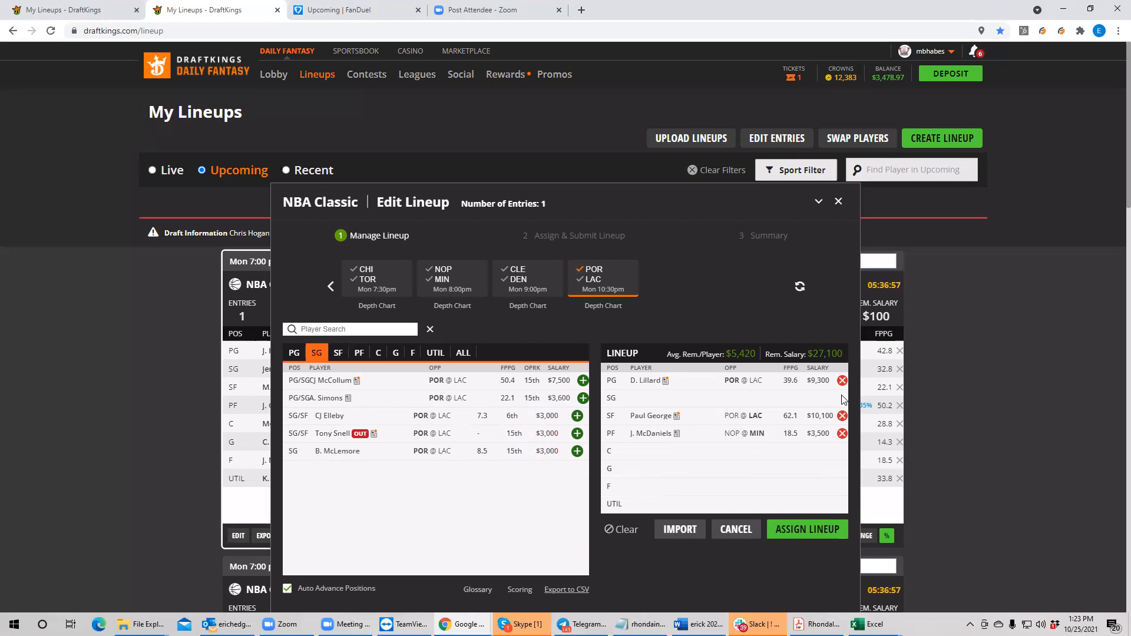
Clear the Portland filter, list the centers from all games, and add J. Valanciunas in the C slot
left_click(602, 280)
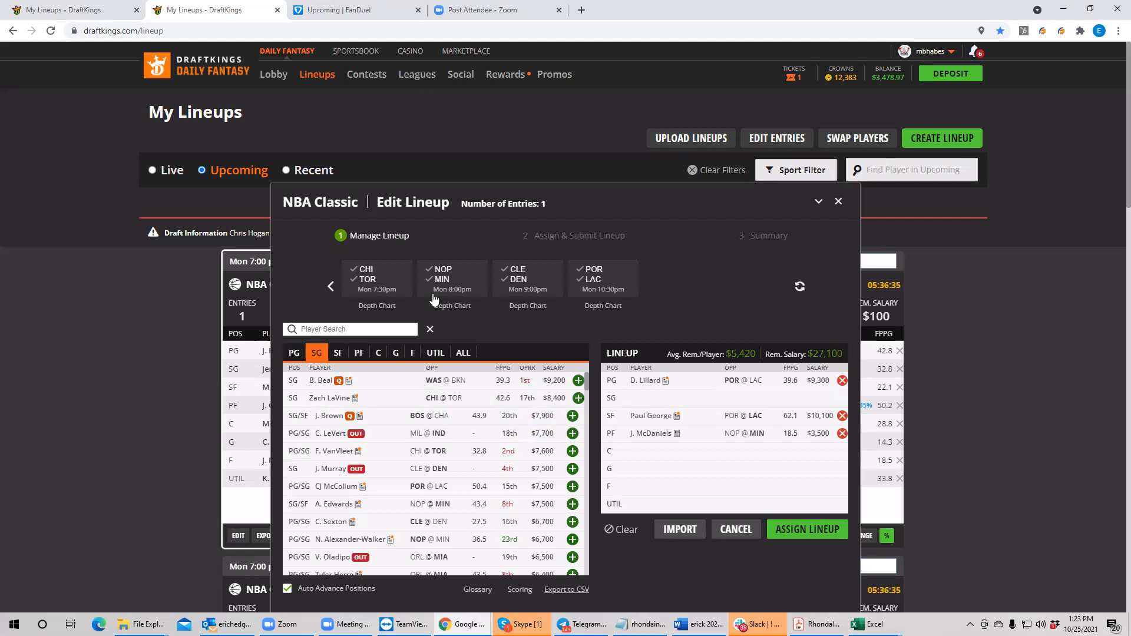
left_click(373, 352)
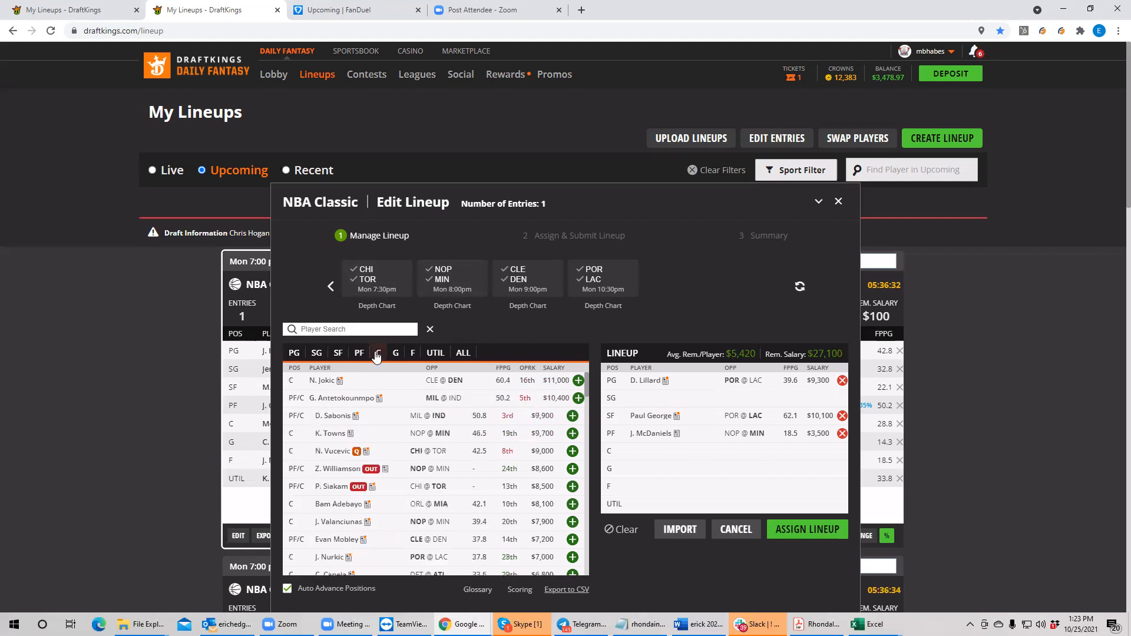
left_click(332, 287)
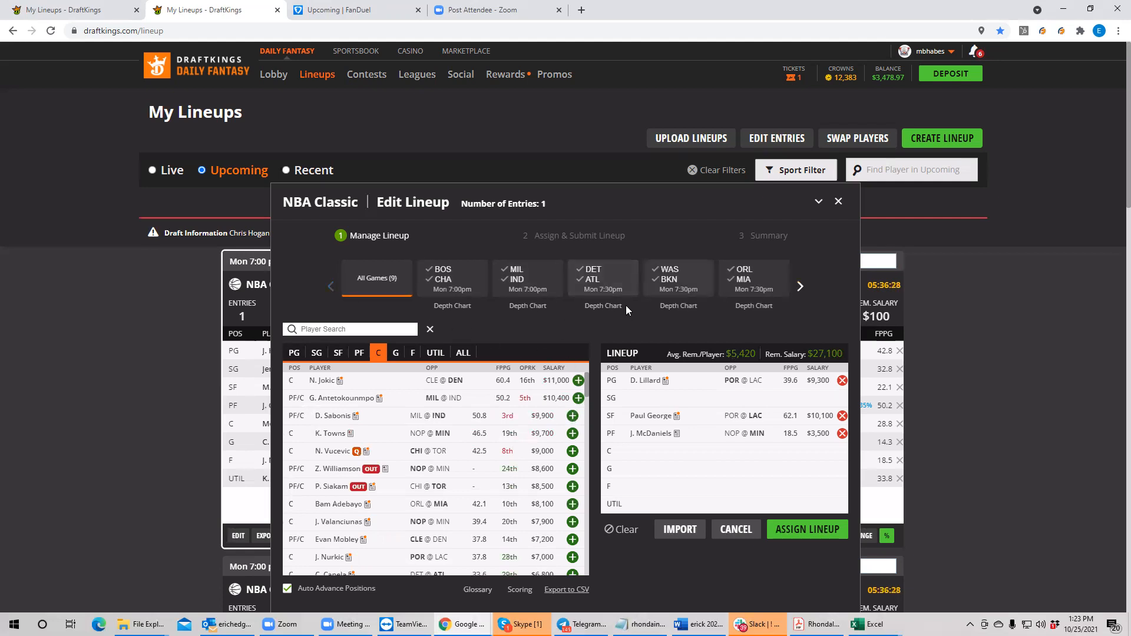
left_click(571, 522)
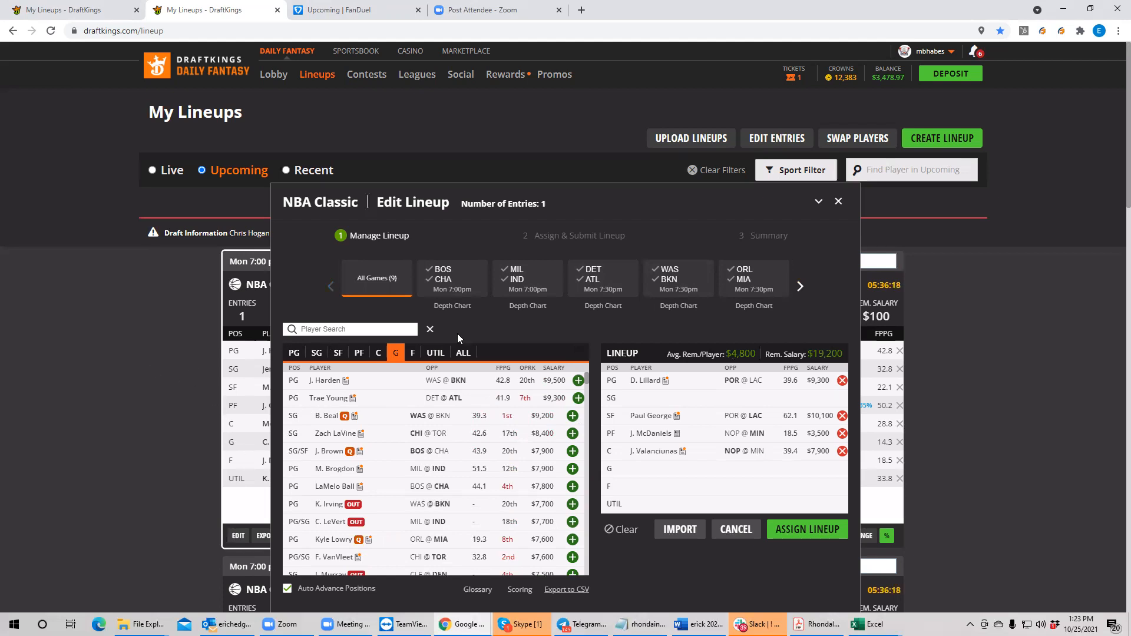
Try K. Towns in place of J. Valanciunas at center, and put J. Valanciunas back
left_click(379, 353)
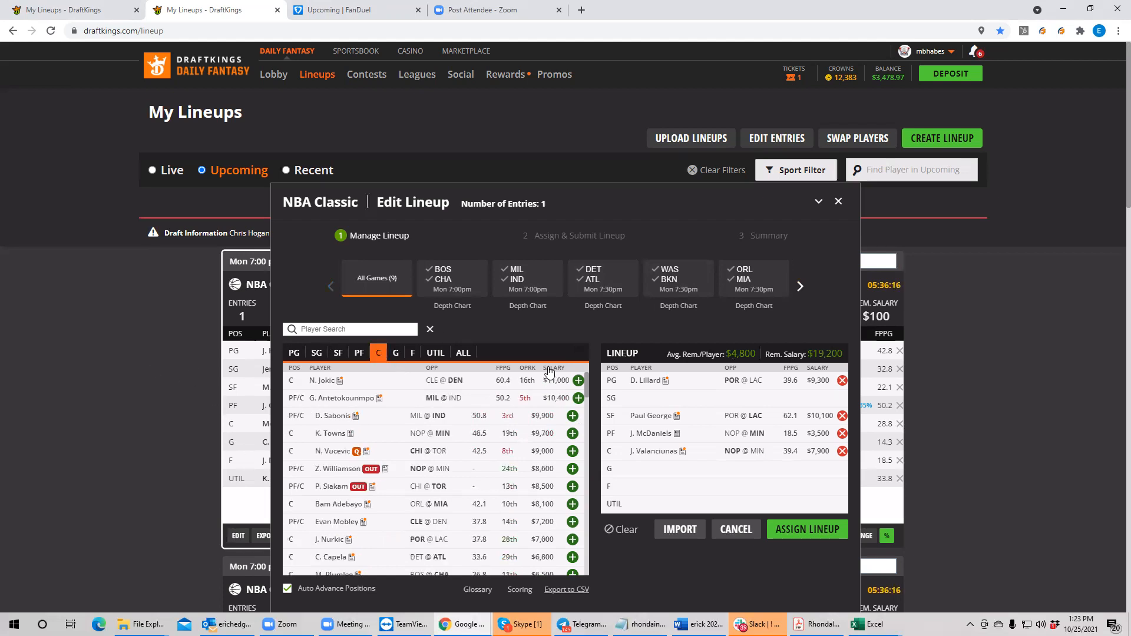
left_click(841, 451)
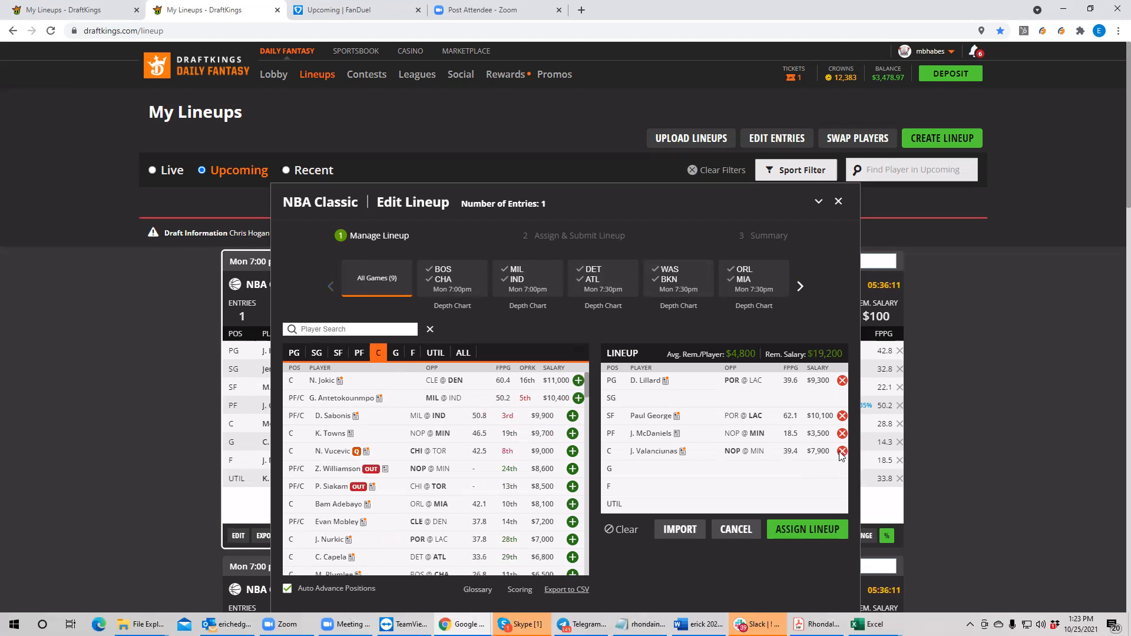
left_click(573, 434)
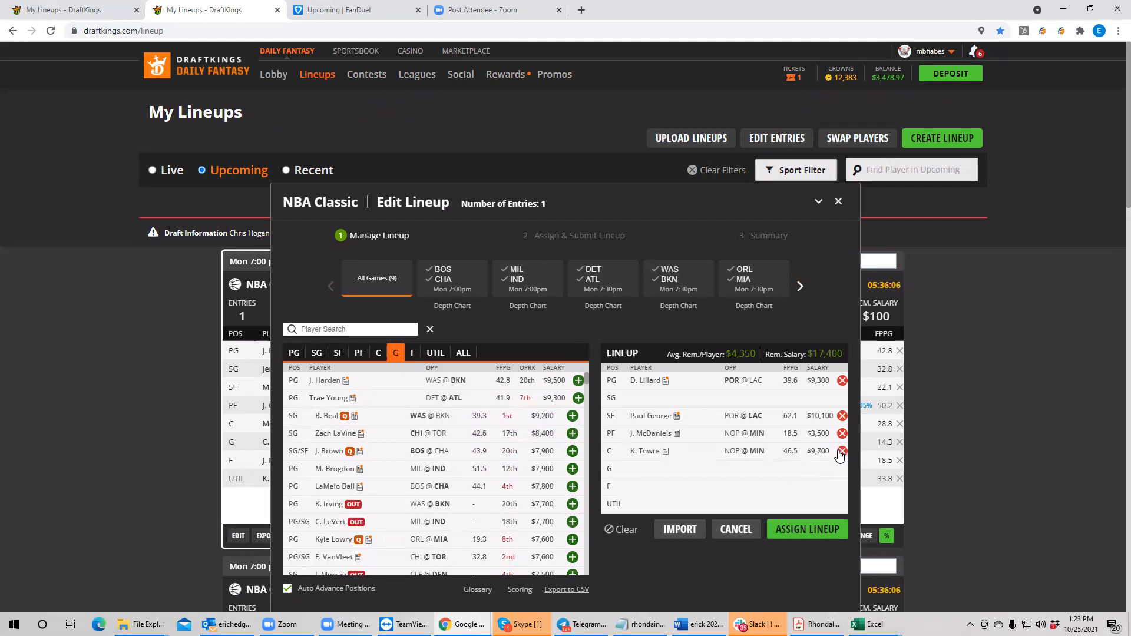
left_click(841, 451)
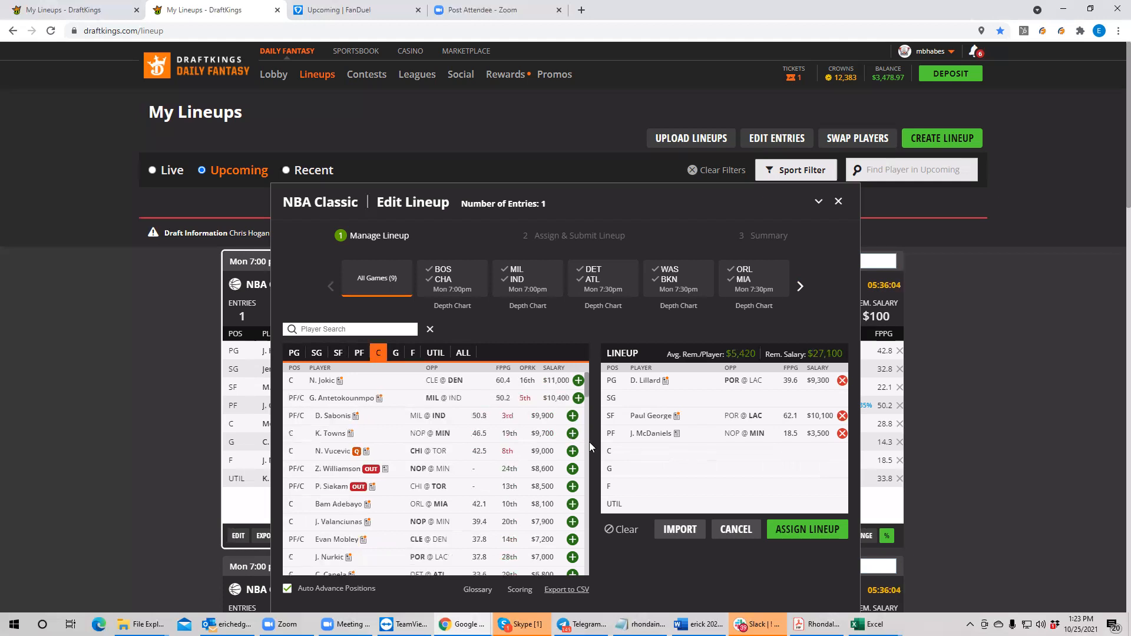
left_click(572, 523)
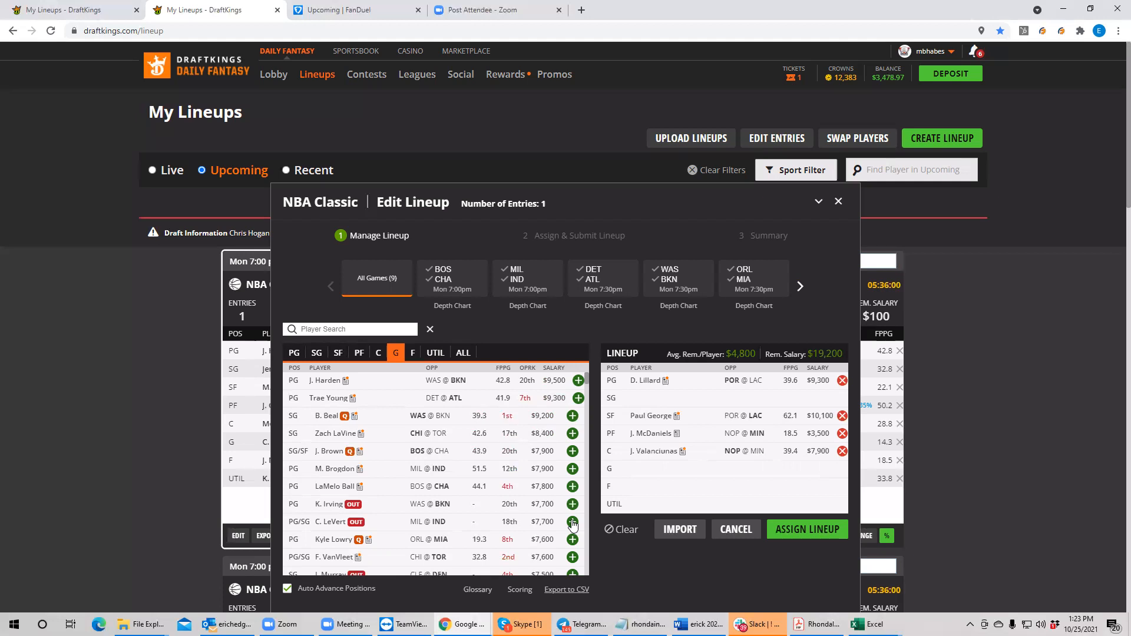
Examine the shooting guards from all games, comparing their average points, opponent ranks and salaries
left_click(315, 353)
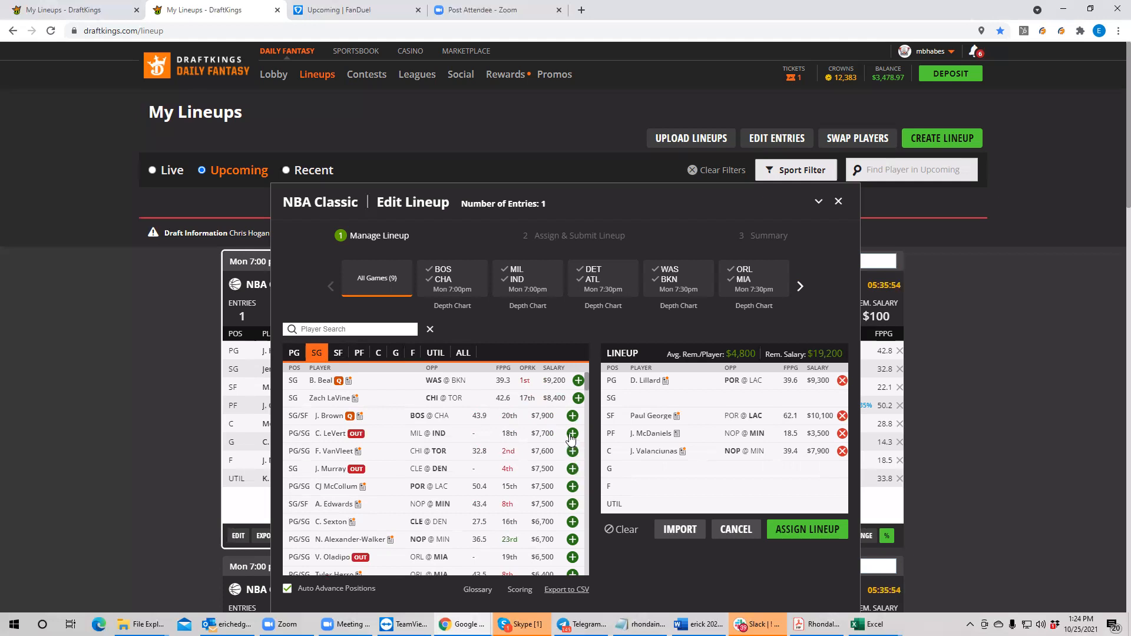
scroll(589, 382, "down", 1)
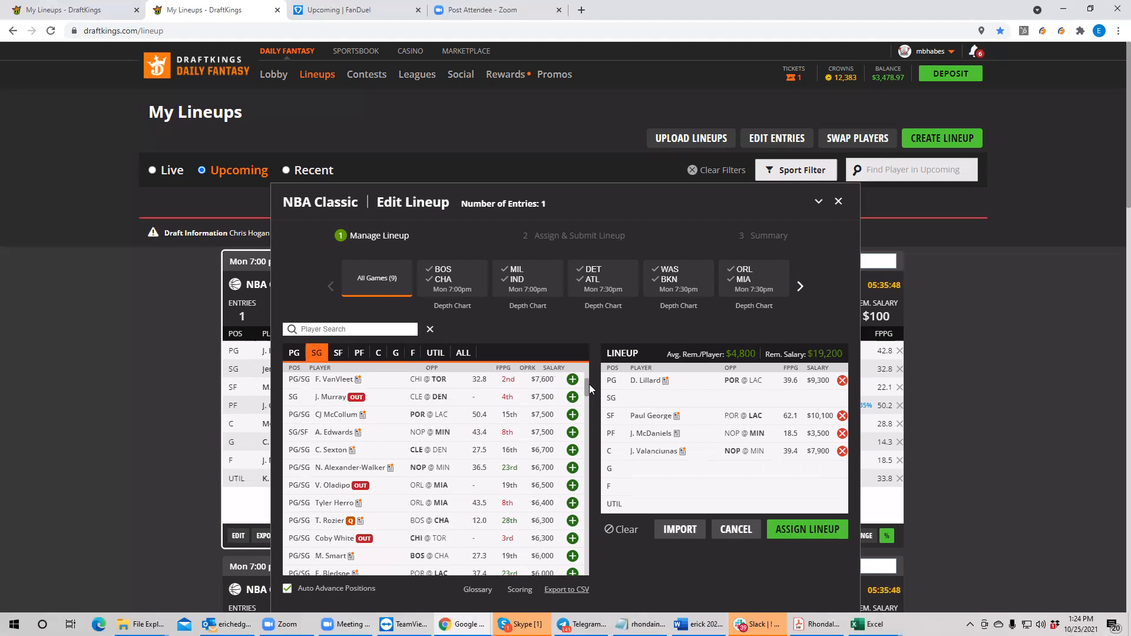
scroll(589, 384, "down", 1)
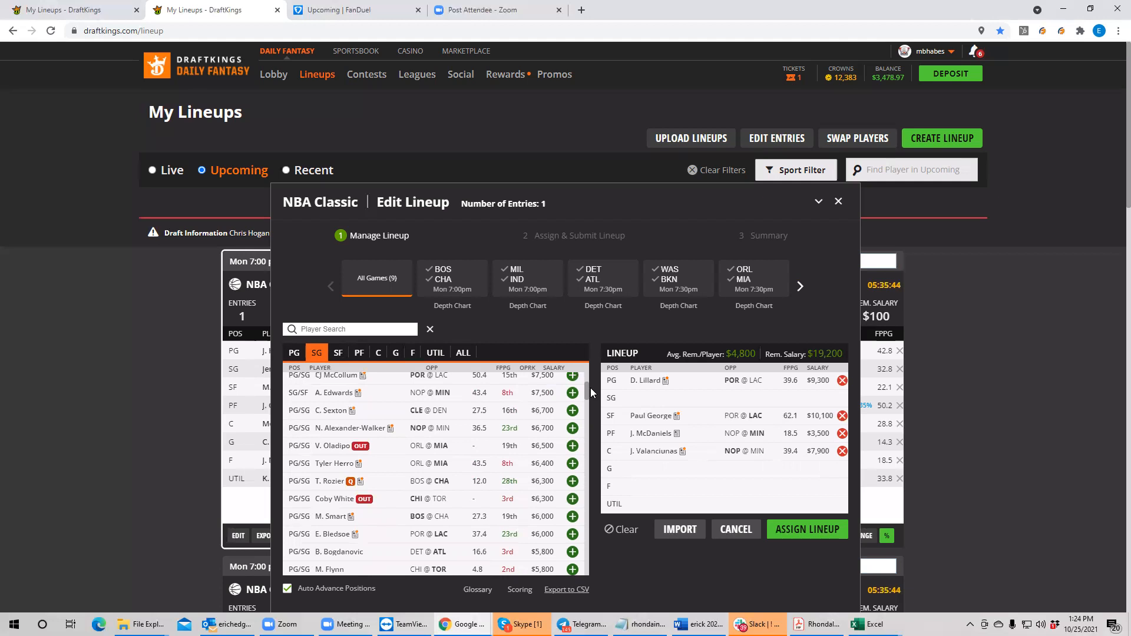
scroll(590, 387, "down", 1)
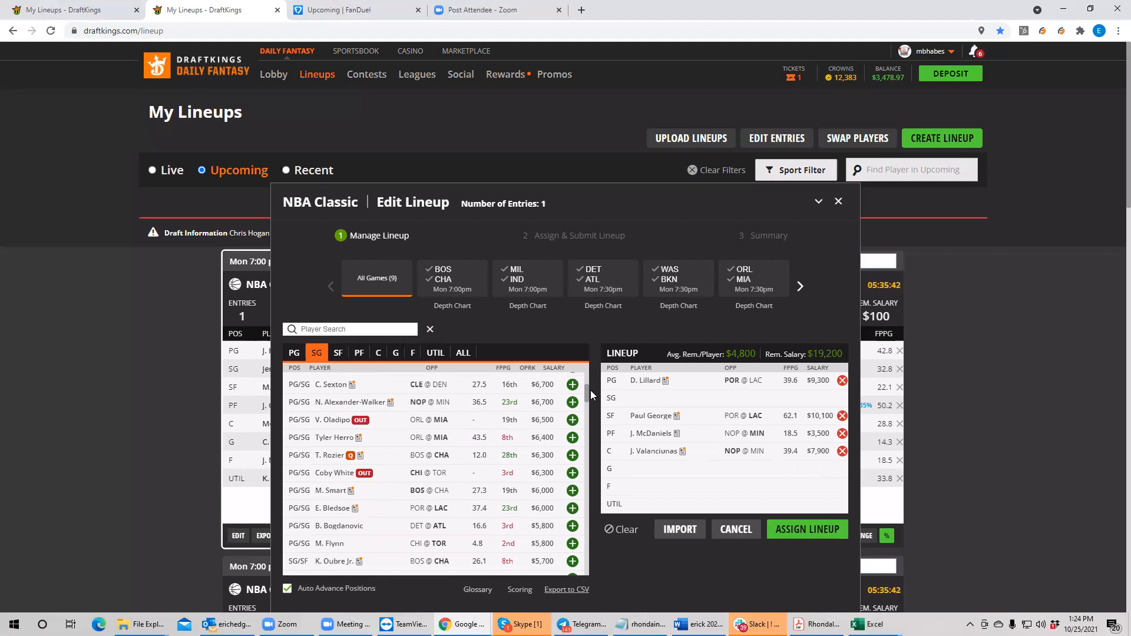
scroll(590, 389, "down", 1)
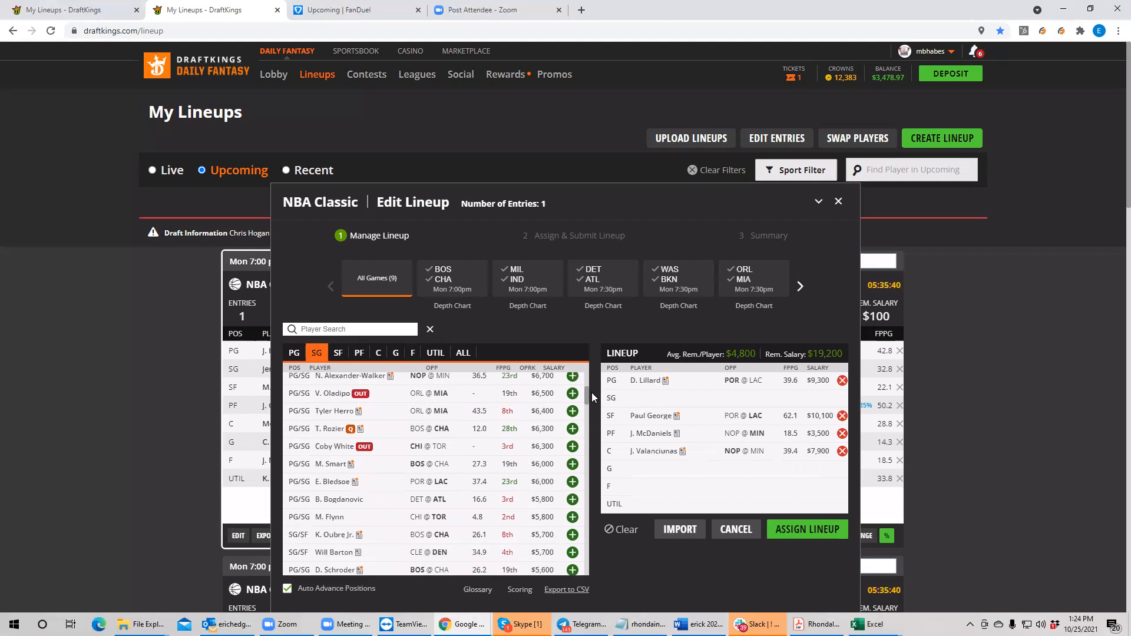
scroll(591, 389, "up", 6)
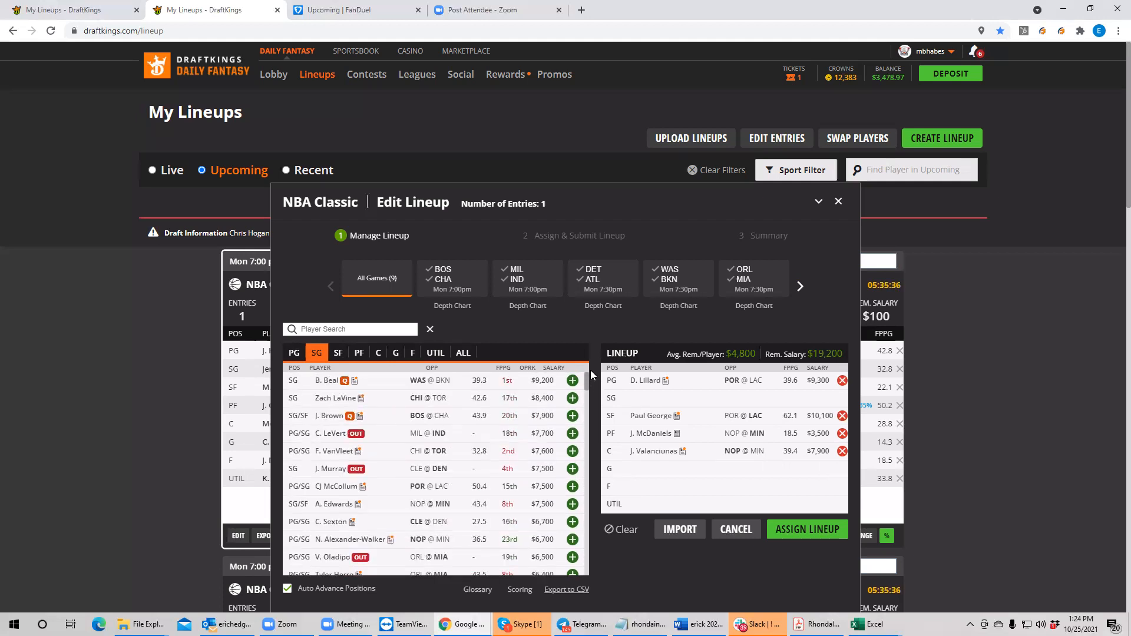
scroll(594, 382, "down", 3)
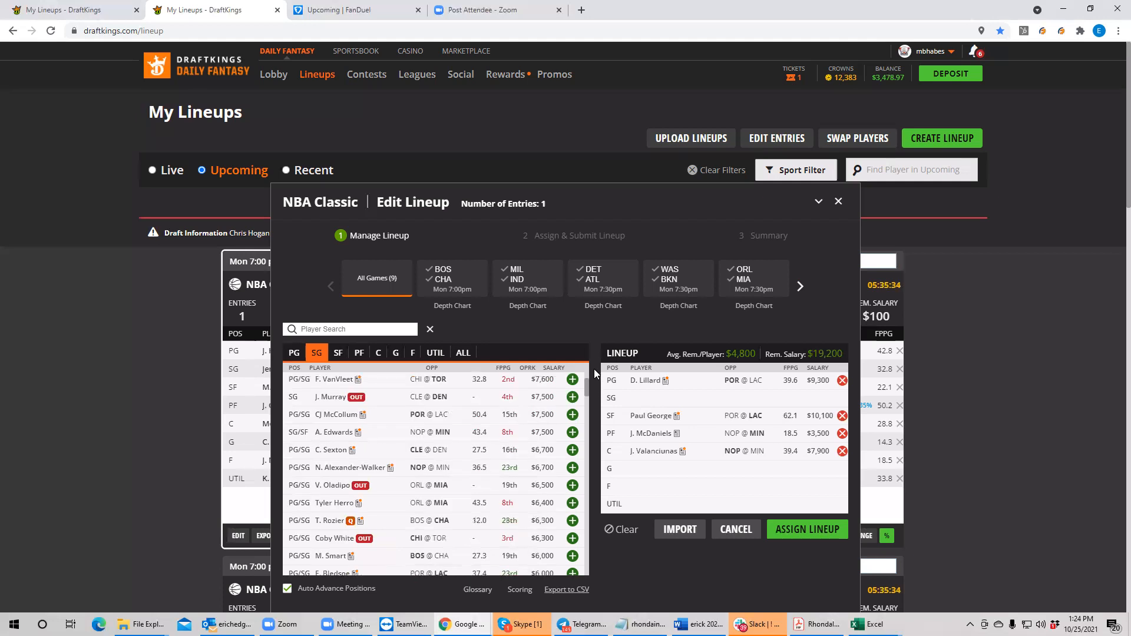
scroll(593, 368, "up", 3)
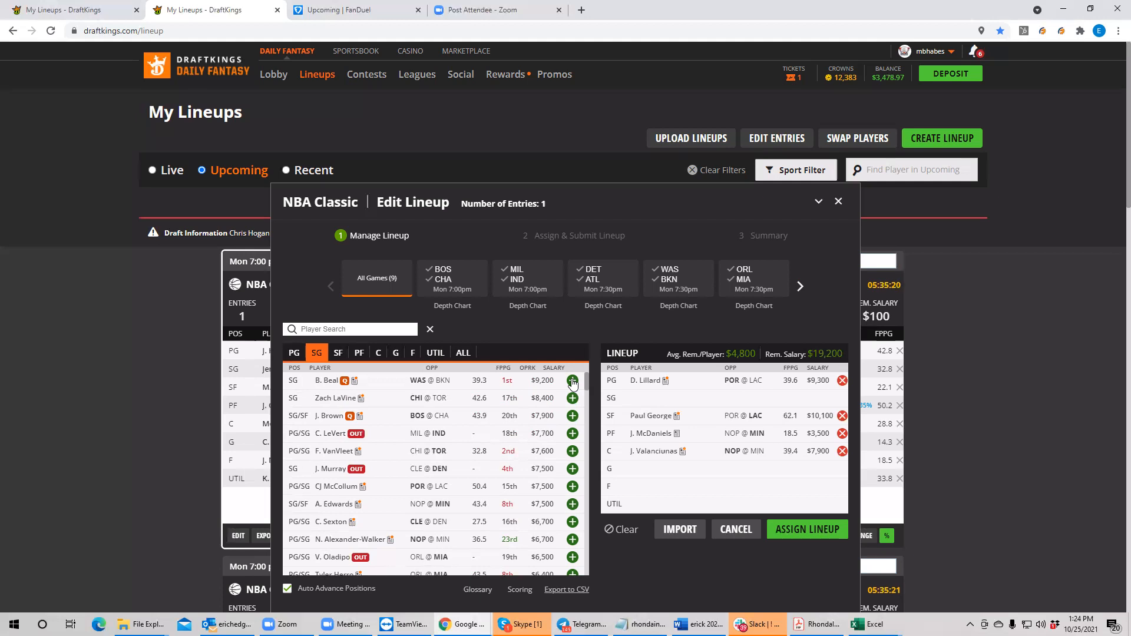
Try B. Beal in the SG slot, remove him, and add C. Duarte there instead
left_click(572, 381)
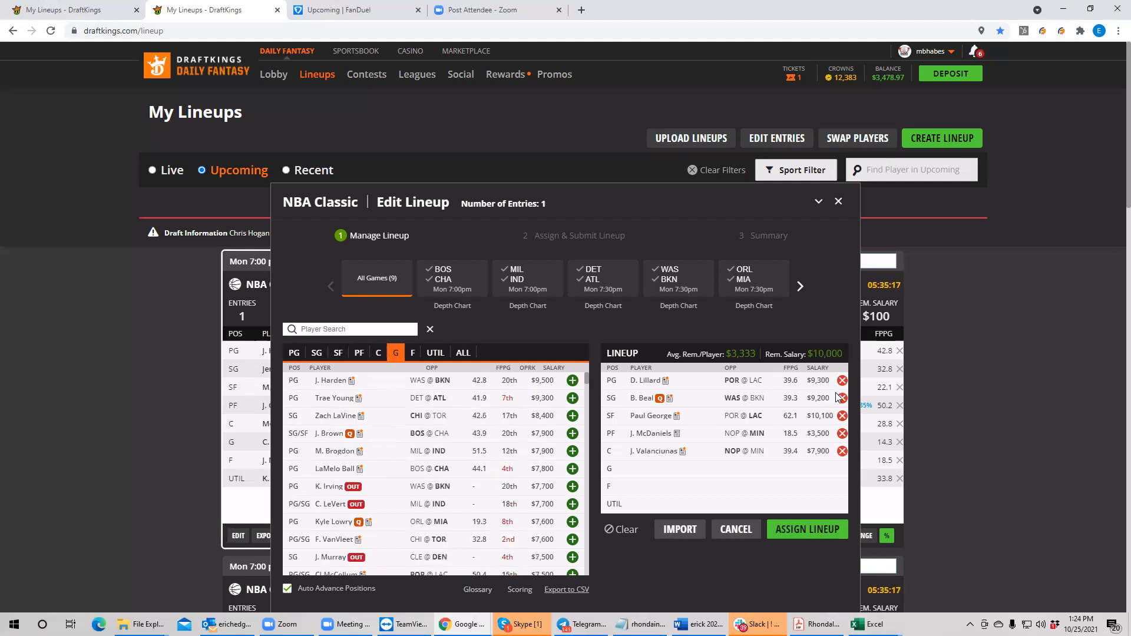
left_click(842, 398)
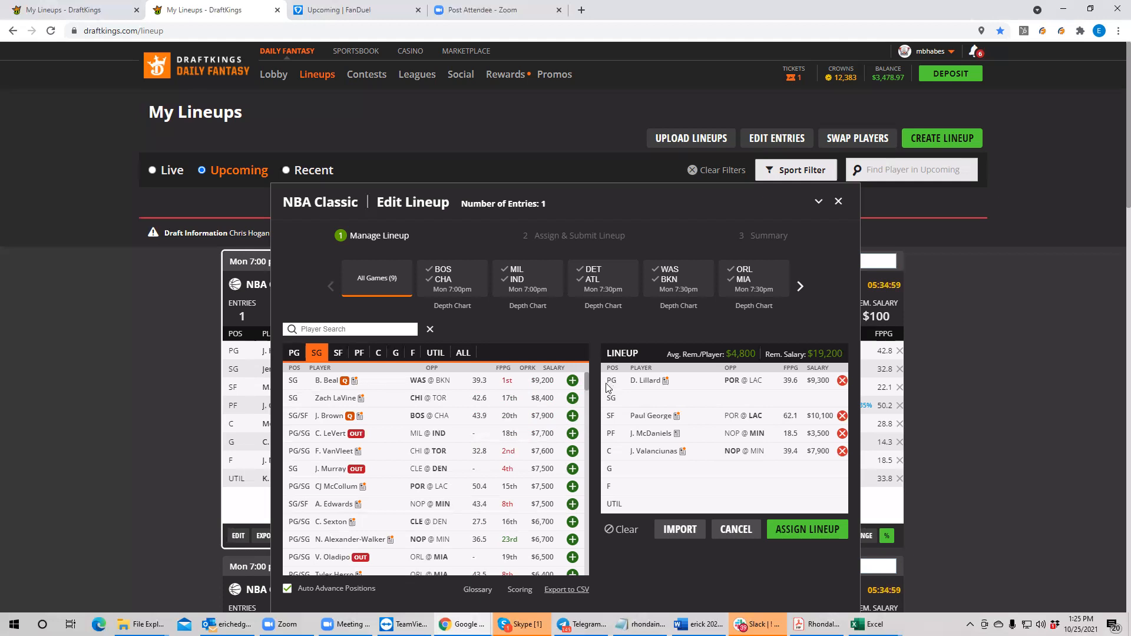
left_click_drag(587, 379, 587, 401)
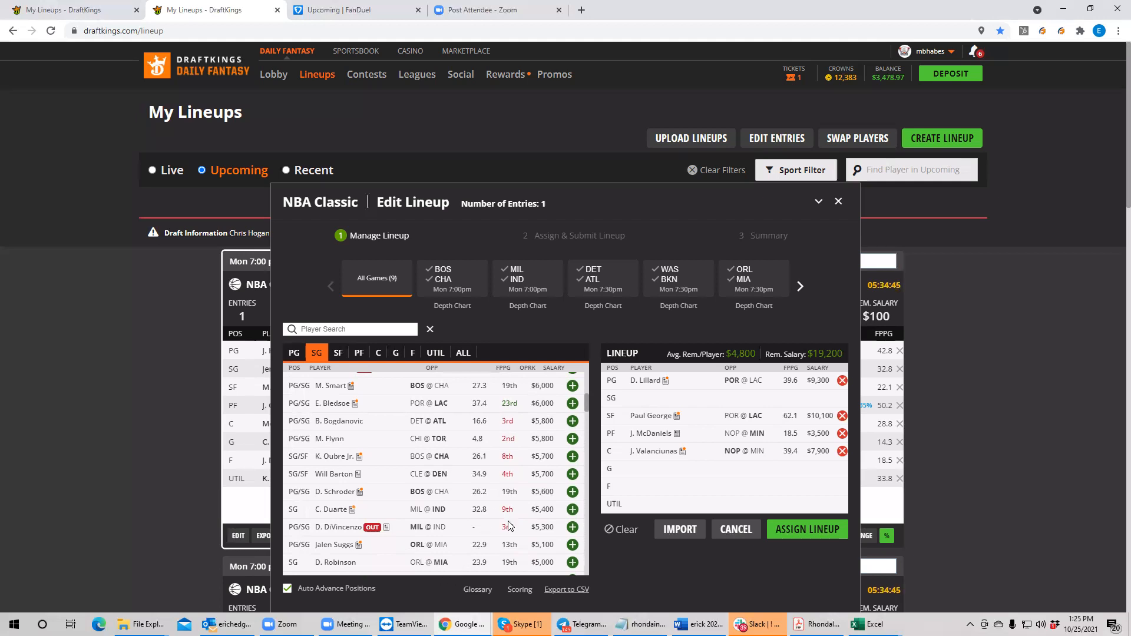
left_click(572, 509)
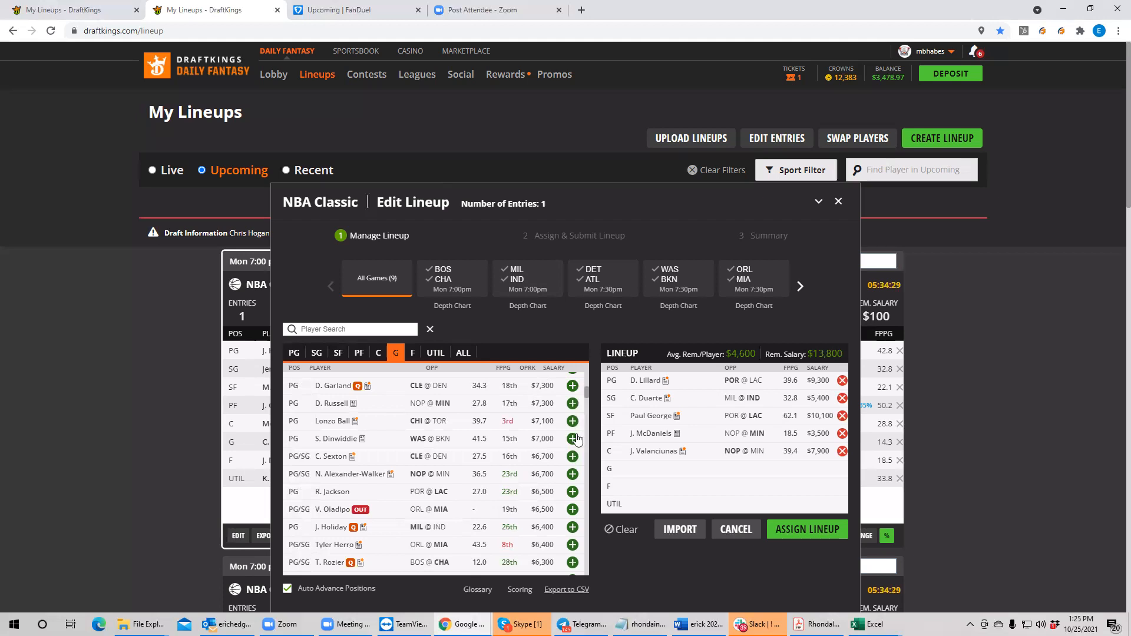
Pick D. Graham from the guards of all games for the G slot and review his 10-game log
scroll(582, 377, "up", 4)
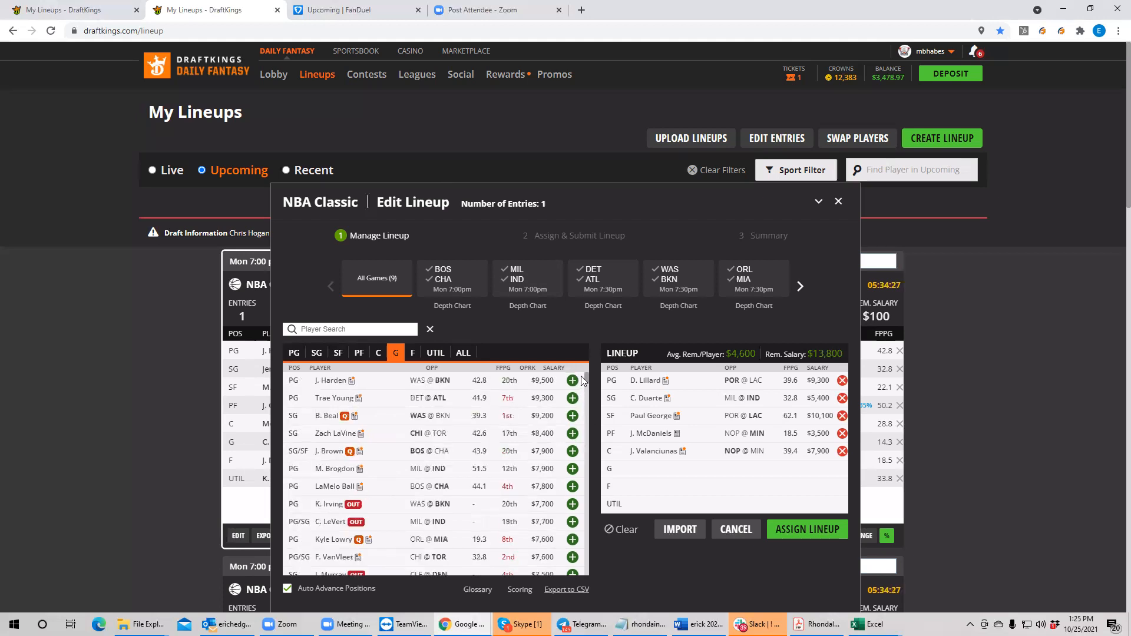
scroll(582, 383, "down", 1)
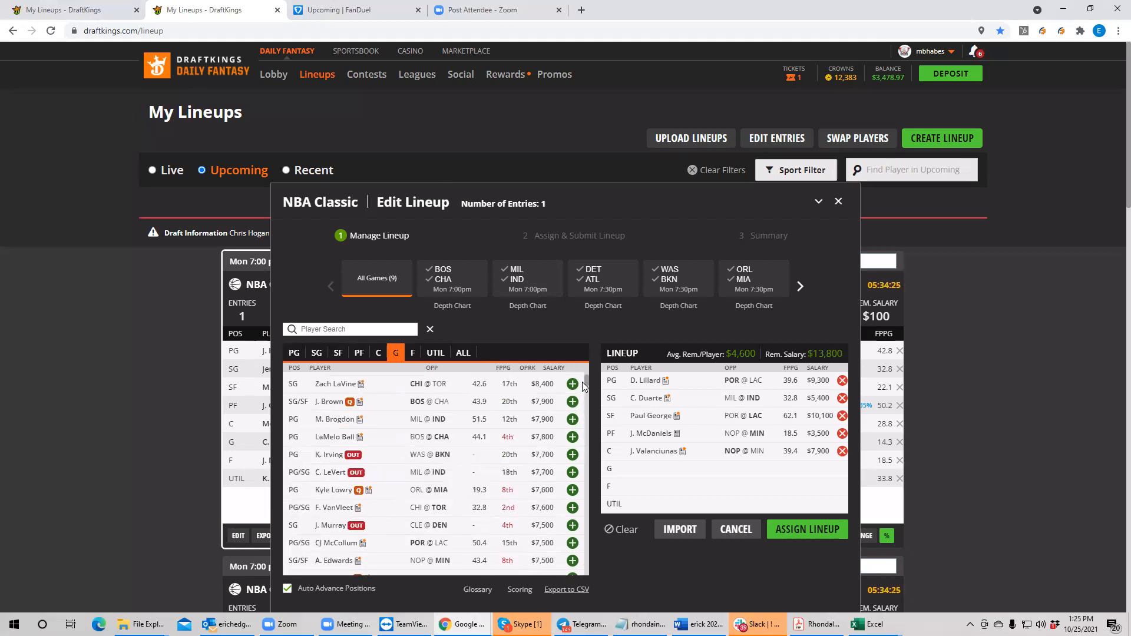
scroll(583, 386, "down", 1)
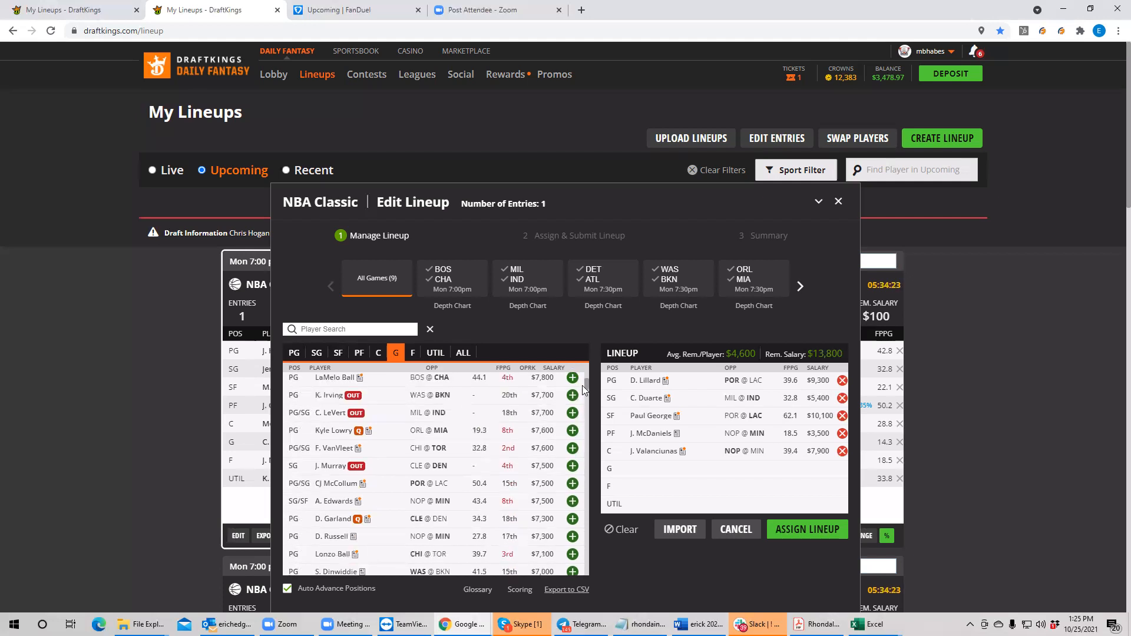
scroll(583, 390, "down", 1)
scroll(584, 393, "down", 1)
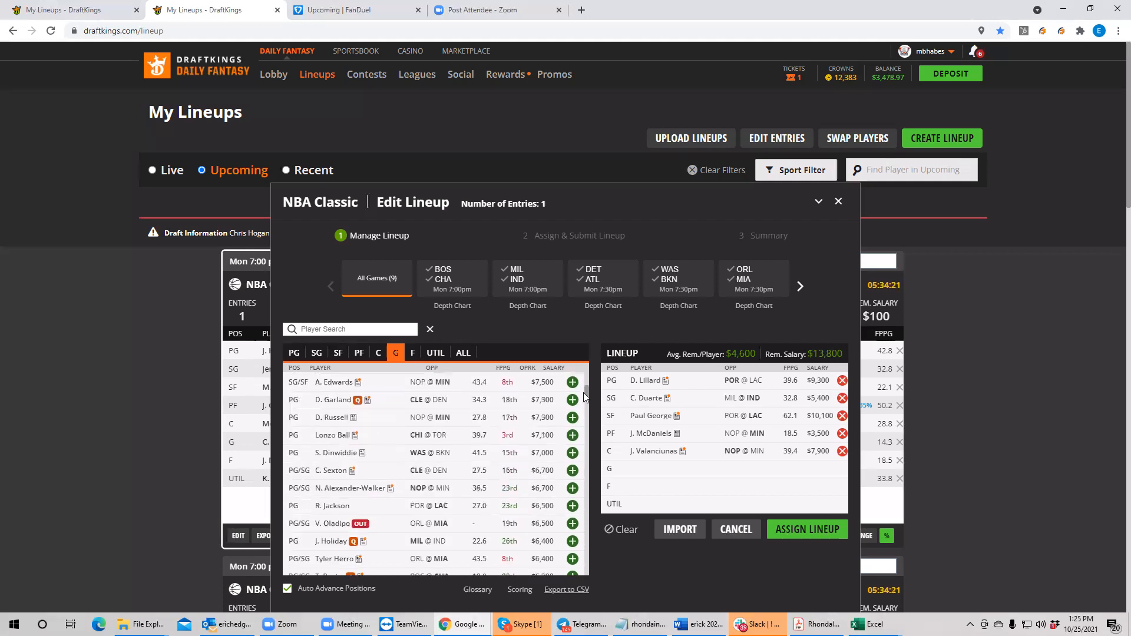
scroll(584, 399, "down", 1)
scroll(584, 399, "down", 1)
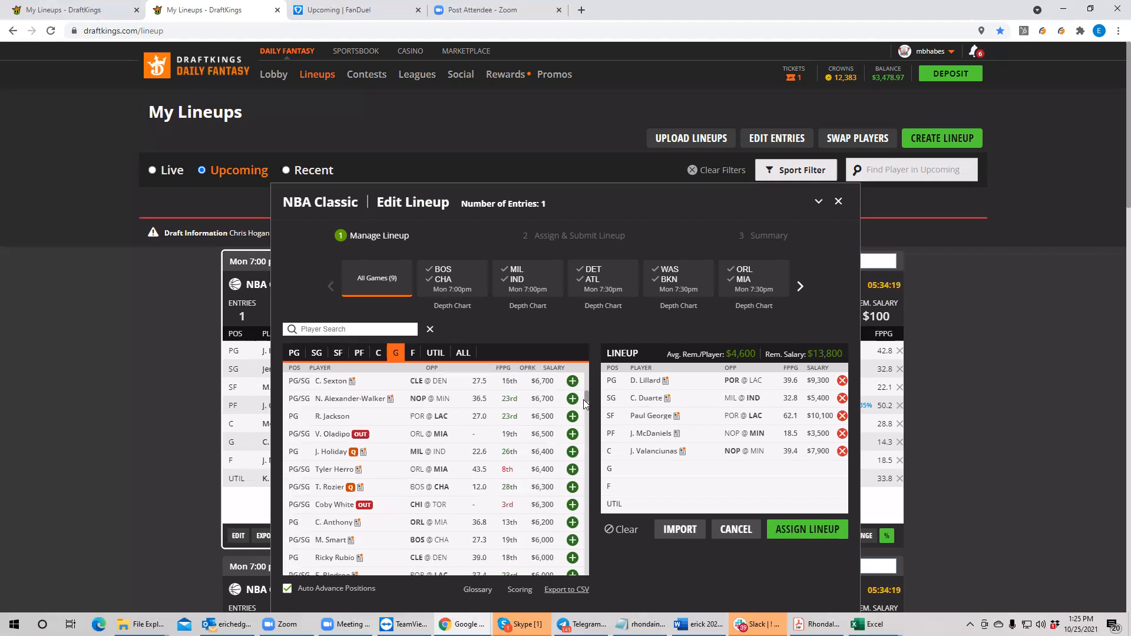
scroll(585, 404, "down", 1)
scroll(584, 403, "down", 2)
scroll(584, 408, "down", 1)
scroll(585, 409, "down", 1)
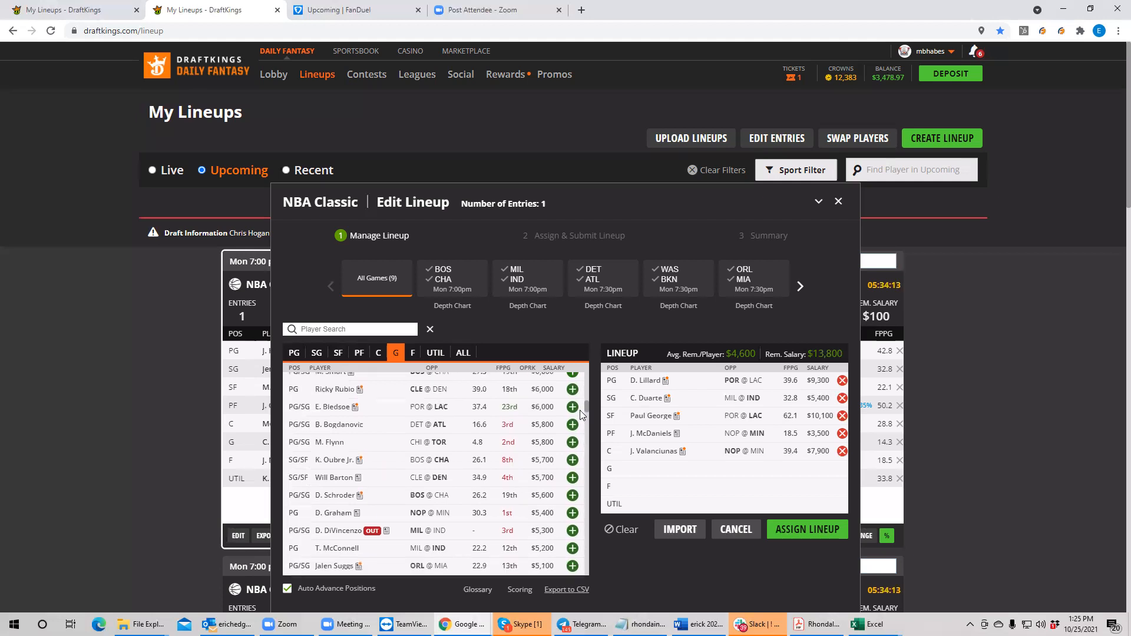
left_click(570, 514)
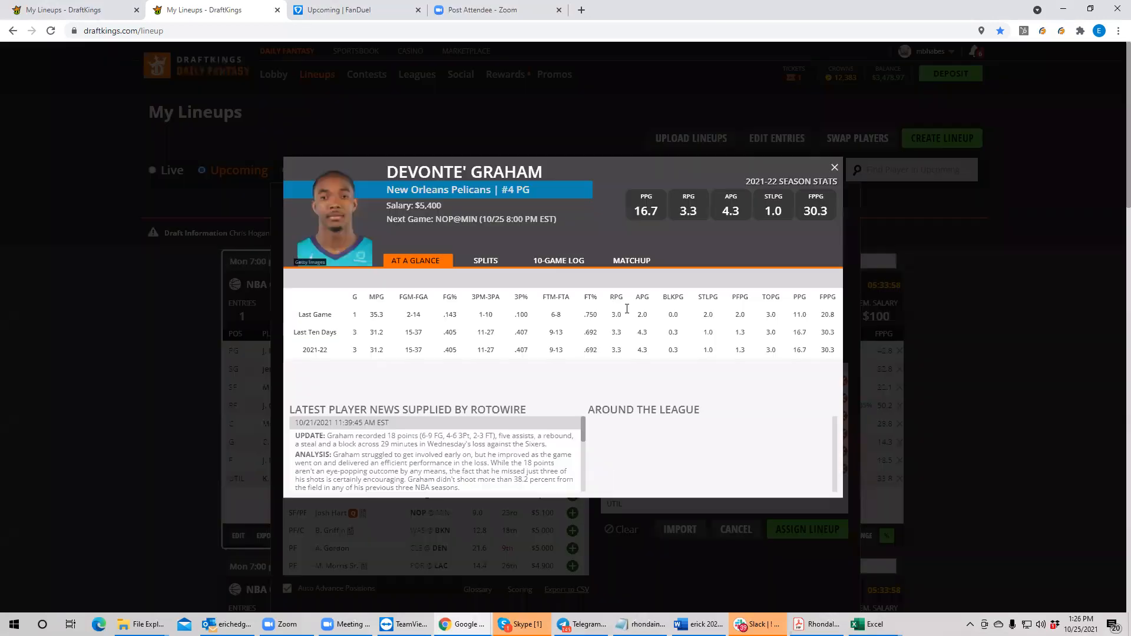
left_click(570, 263)
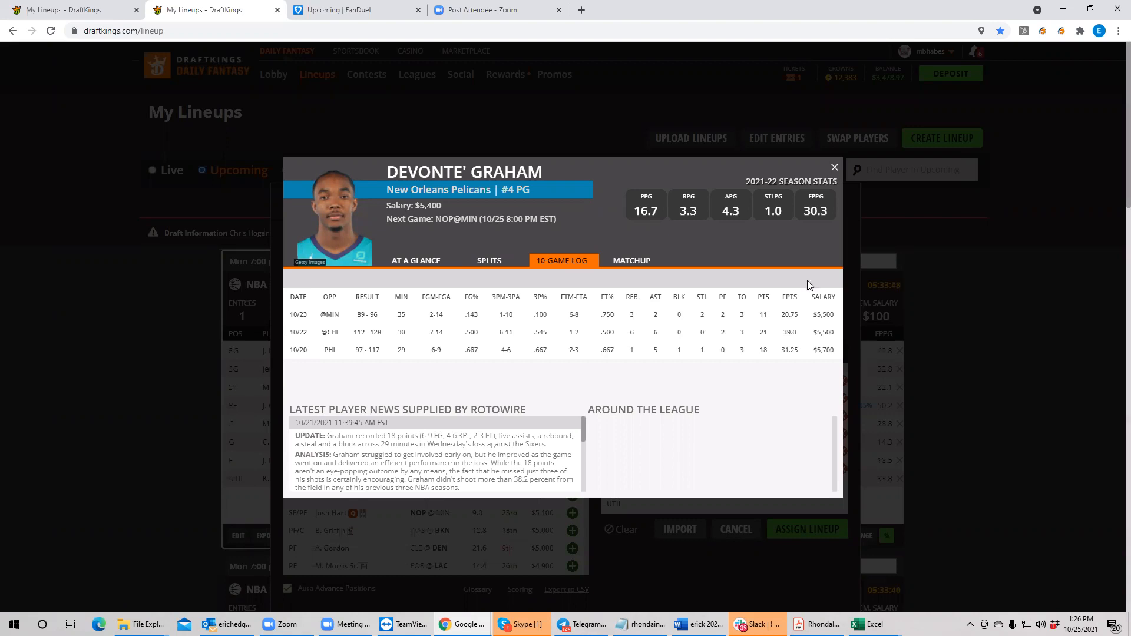
left_click(822, 176)
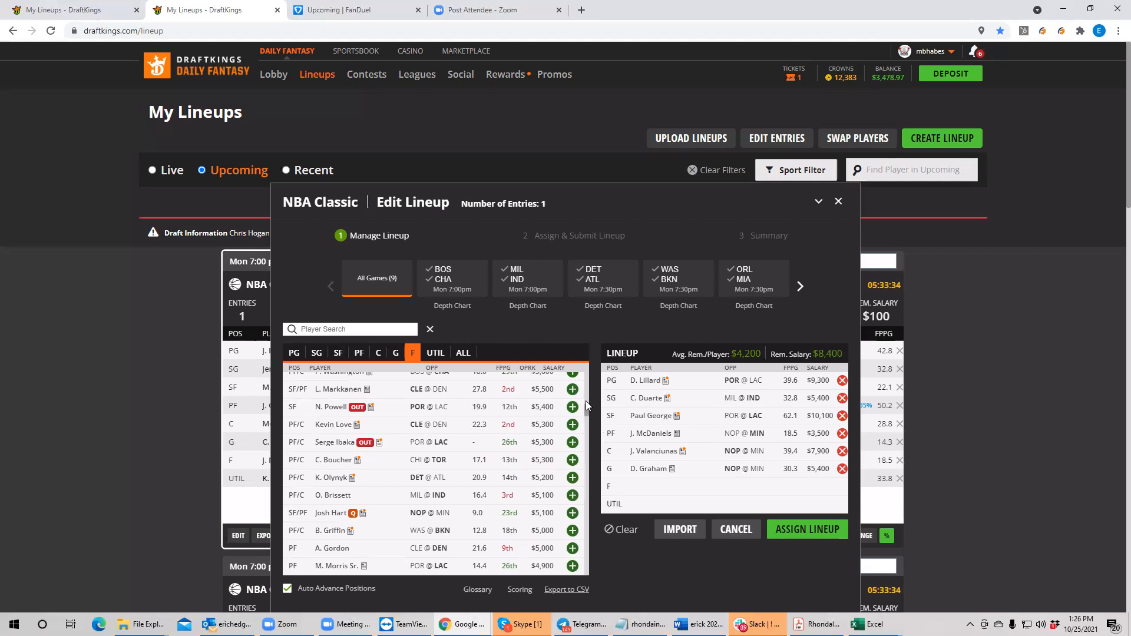
Sort the forwards from all games by salary, highest first, and look through the most expensive ones
left_click_drag(585, 400, 587, 361)
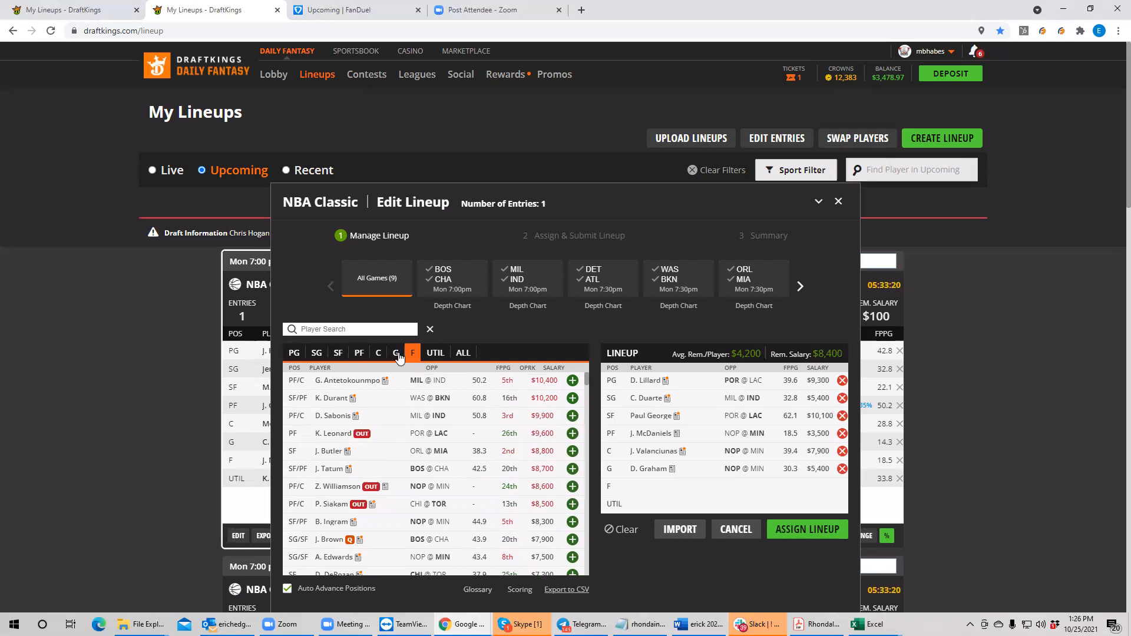
left_click(554, 368)
left_click(555, 368)
scroll(585, 380, "down", 1)
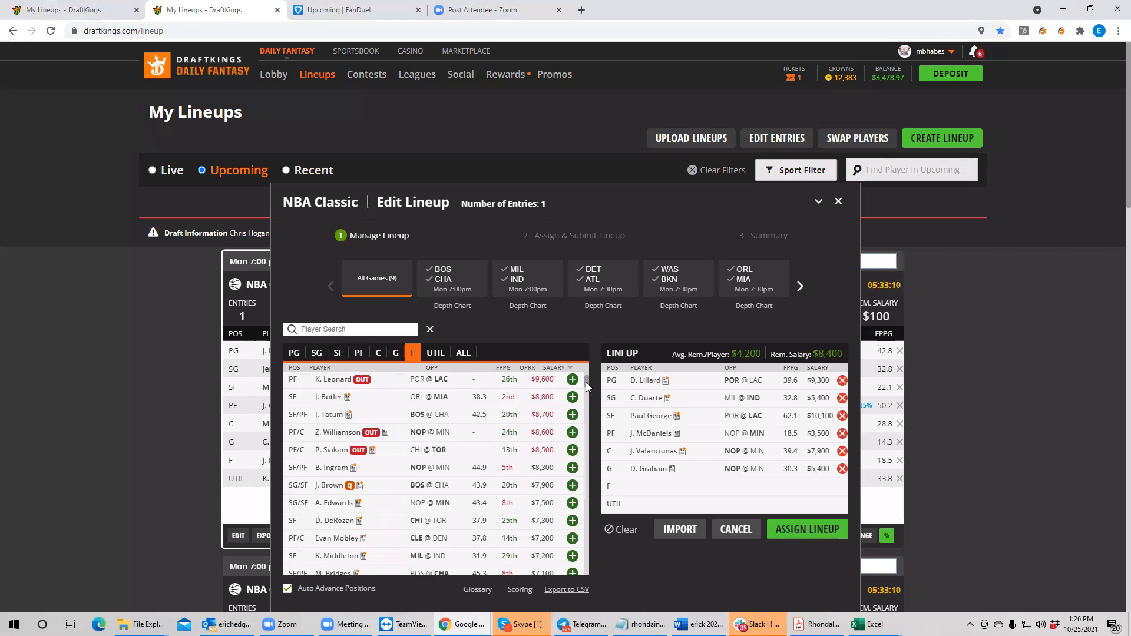
Search the players for "lam" and add Jeremy Lamb in the F slot
left_click(312, 329)
type("lam")
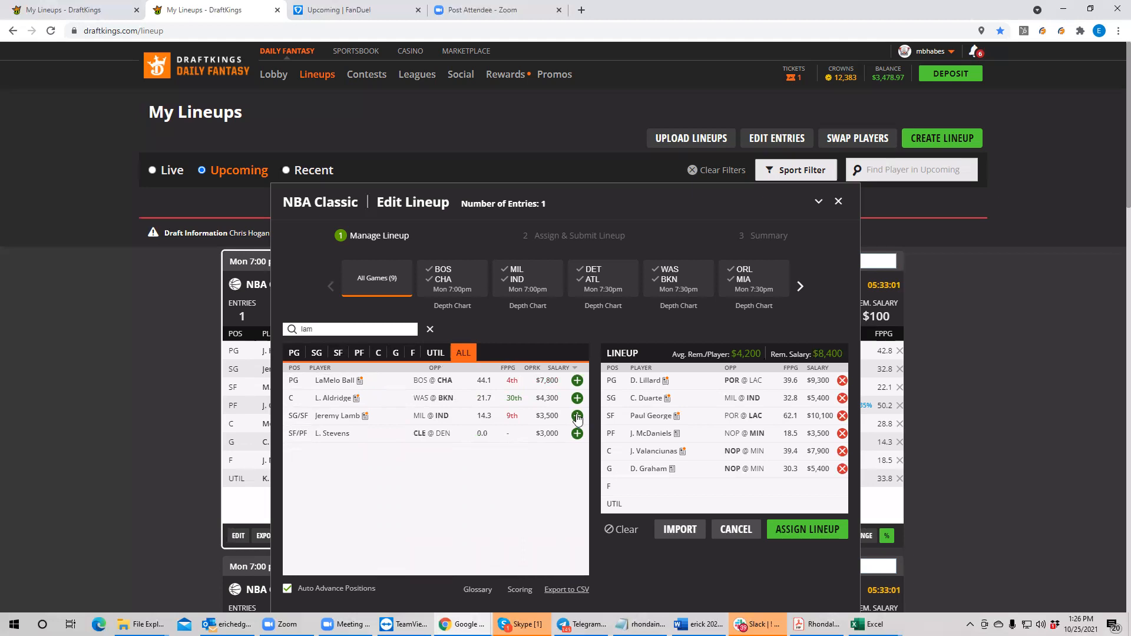
left_click(576, 416)
Review the 10-game logs of M. Morris Sr. and Joe Harris among the players priced within the remaining salary
left_click_drag(586, 380, 588, 429)
scroll(588, 429, "down", 2)
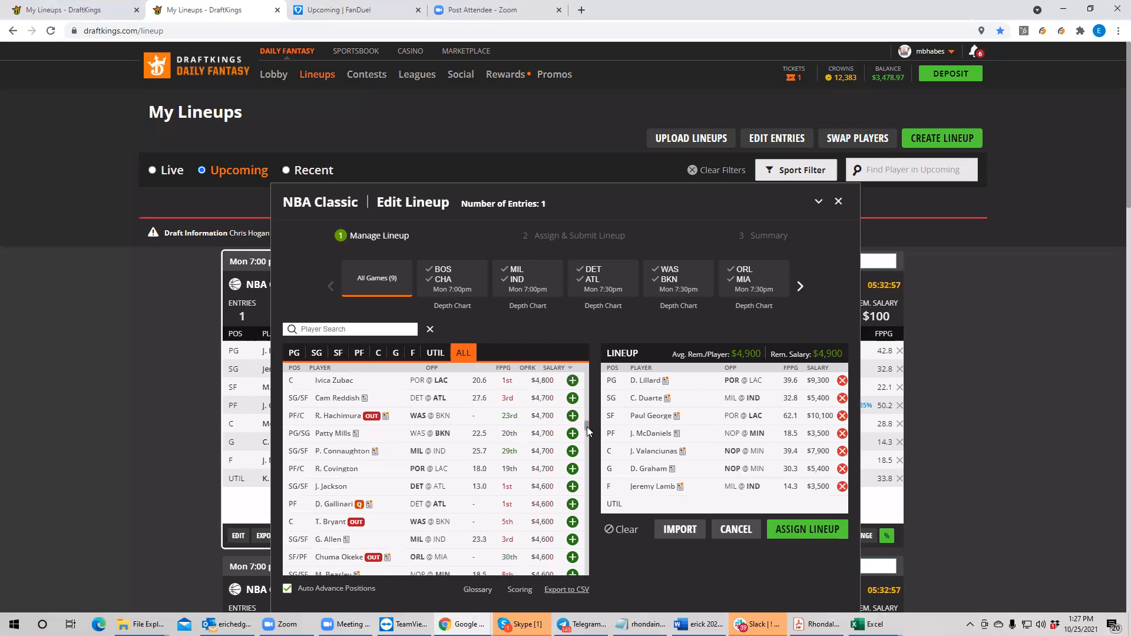
left_click_drag(586, 427, 585, 424)
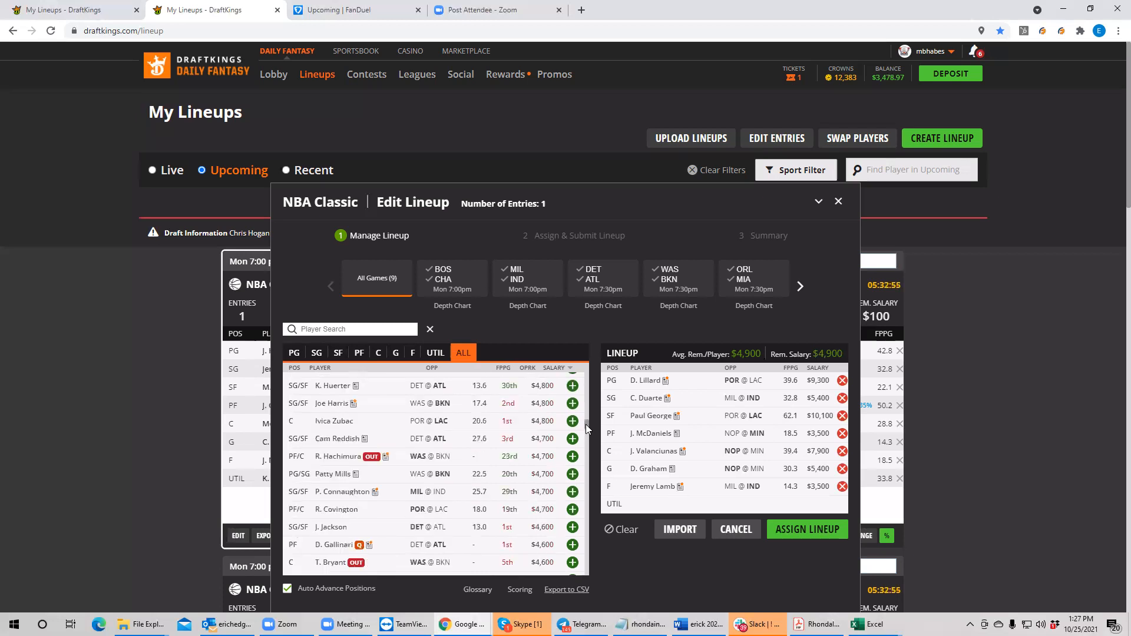
scroll(585, 424, "up", 1)
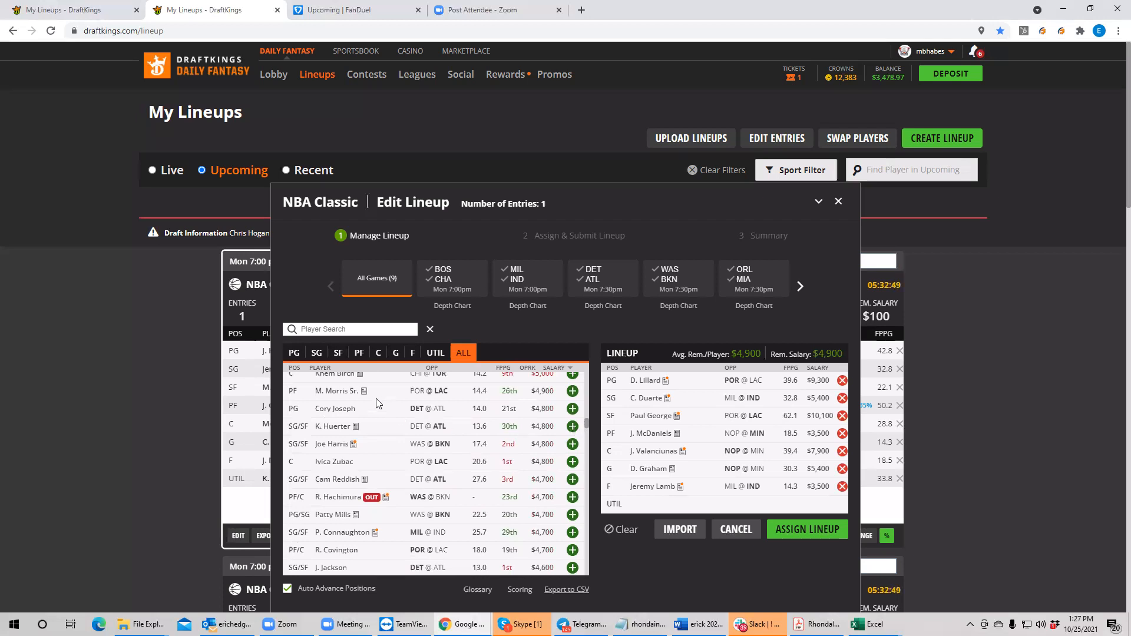
left_click(338, 392)
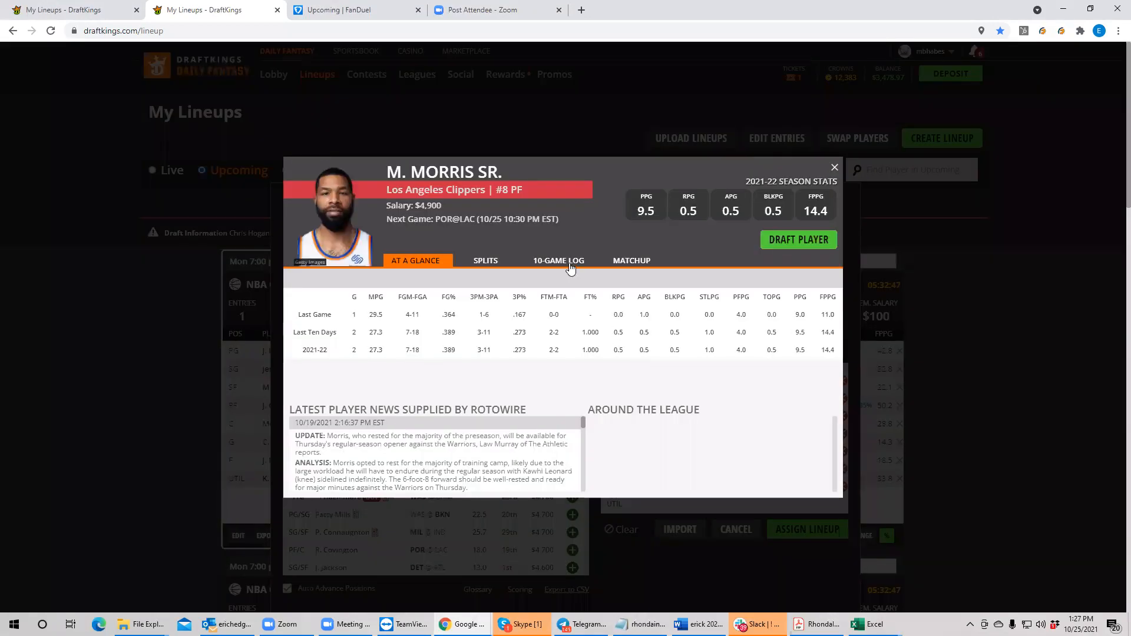
left_click(569, 263)
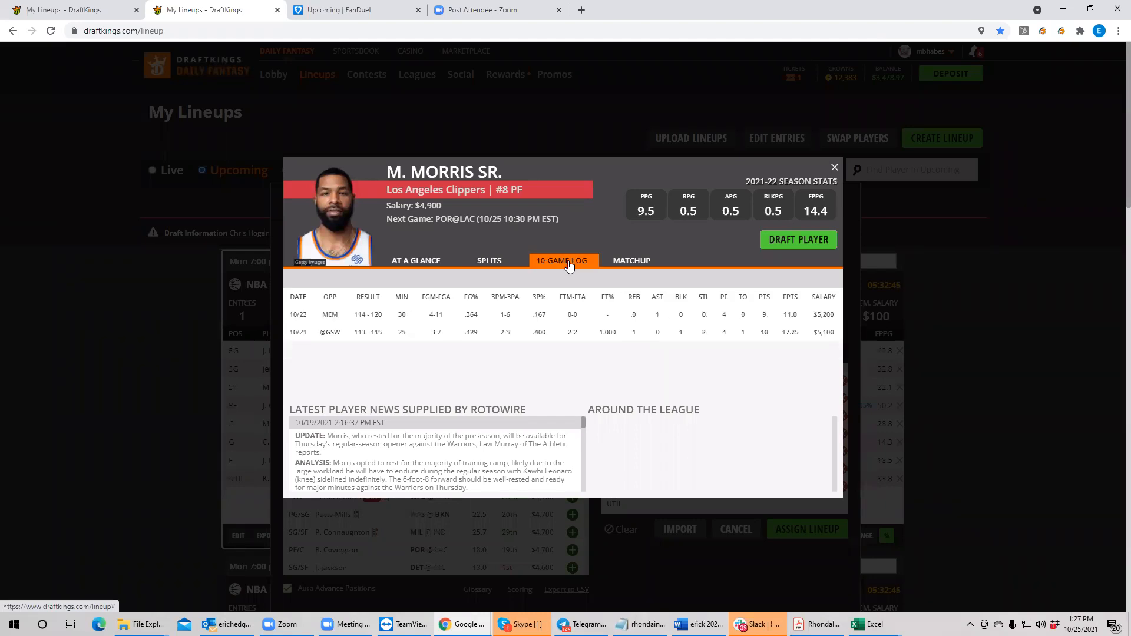
left_click(834, 167)
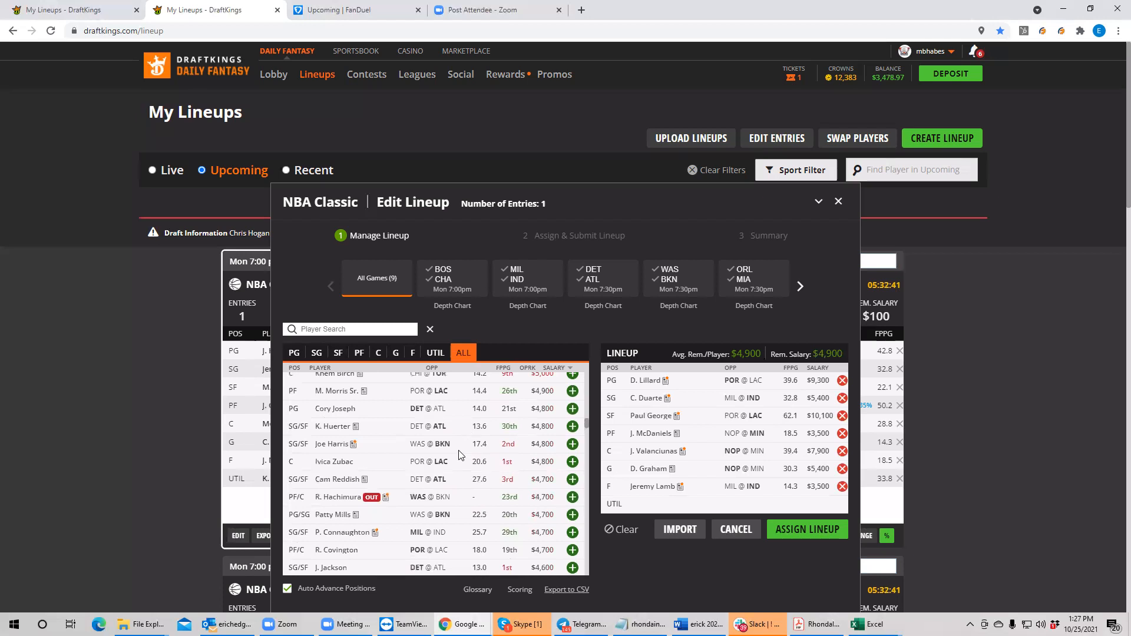
left_click(332, 445)
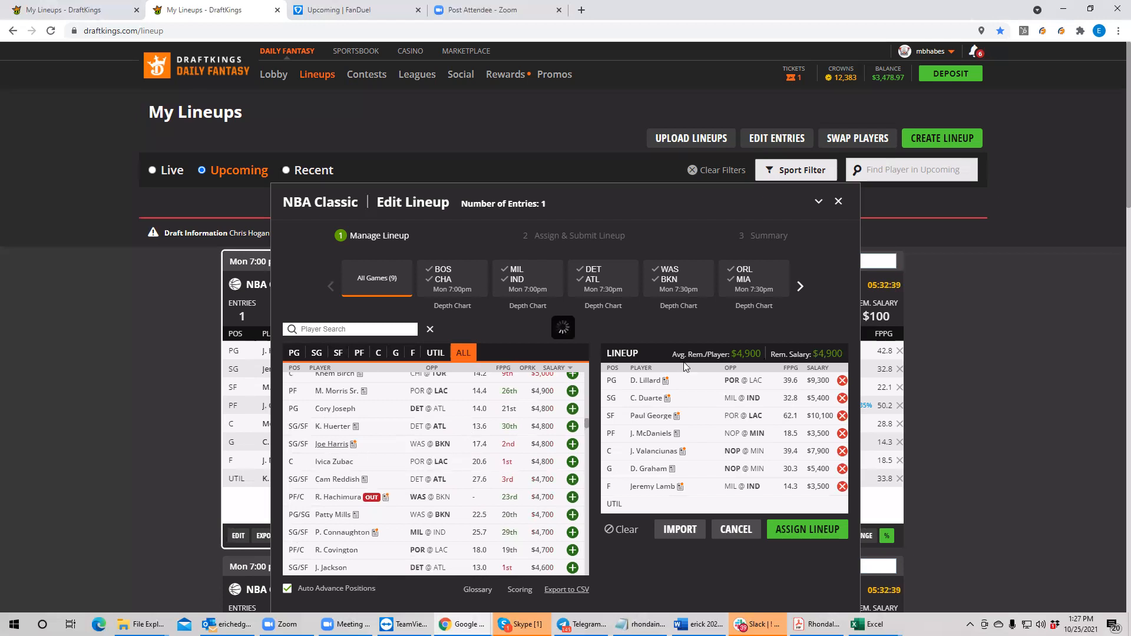
left_click(560, 261)
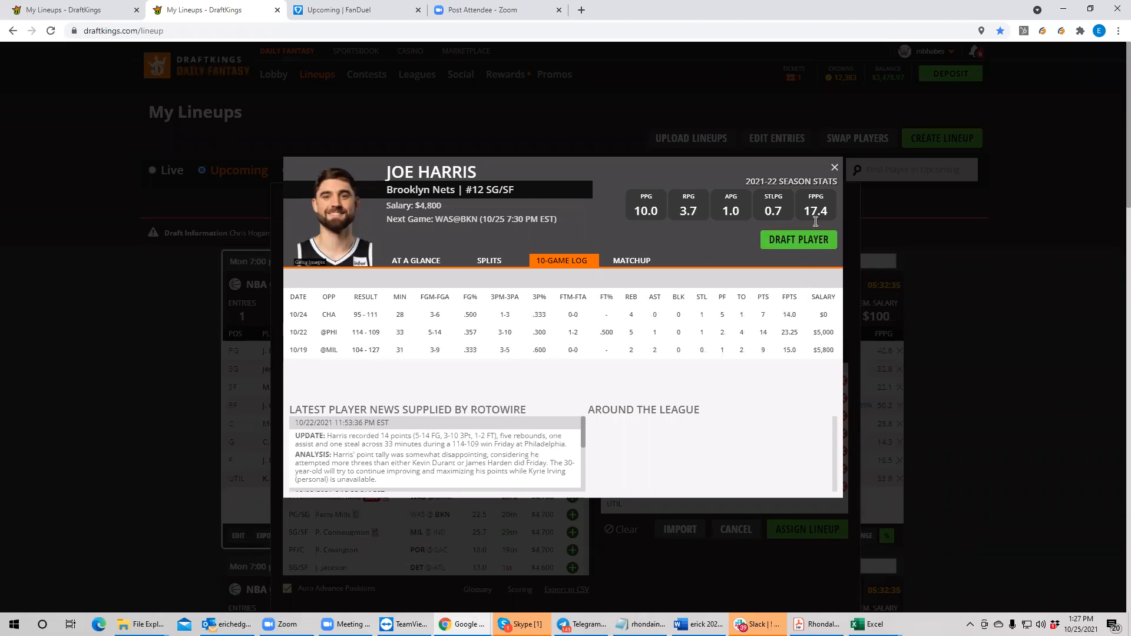
left_click(834, 167)
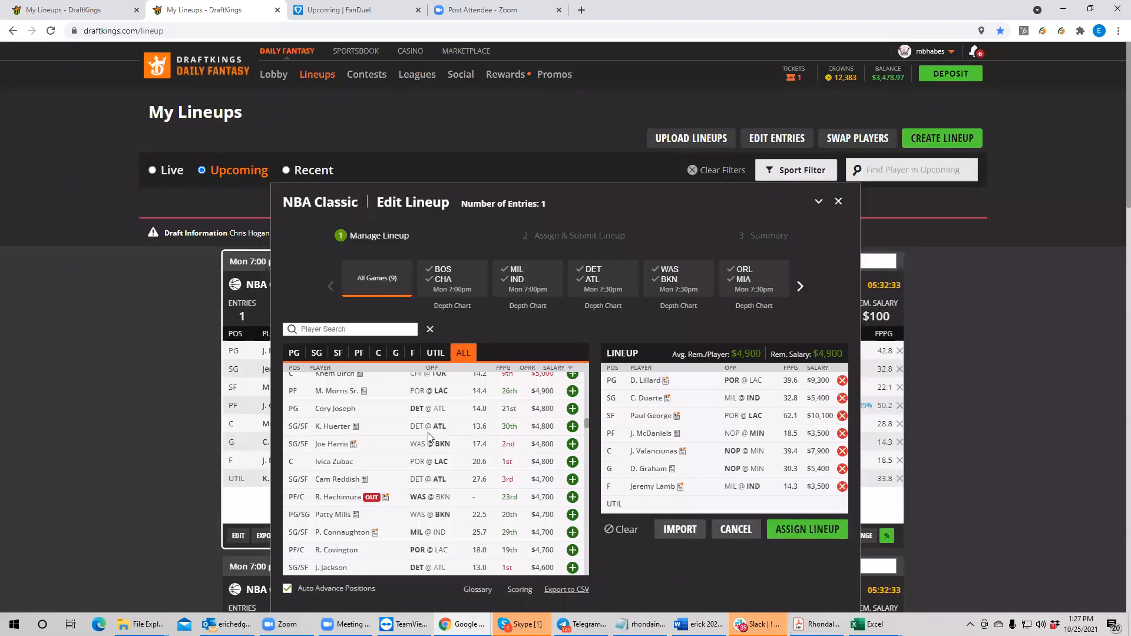
Review Ivica Zubac's 10-game log and draft him in the UTIL slot
left_click(324, 463)
left_click(563, 263)
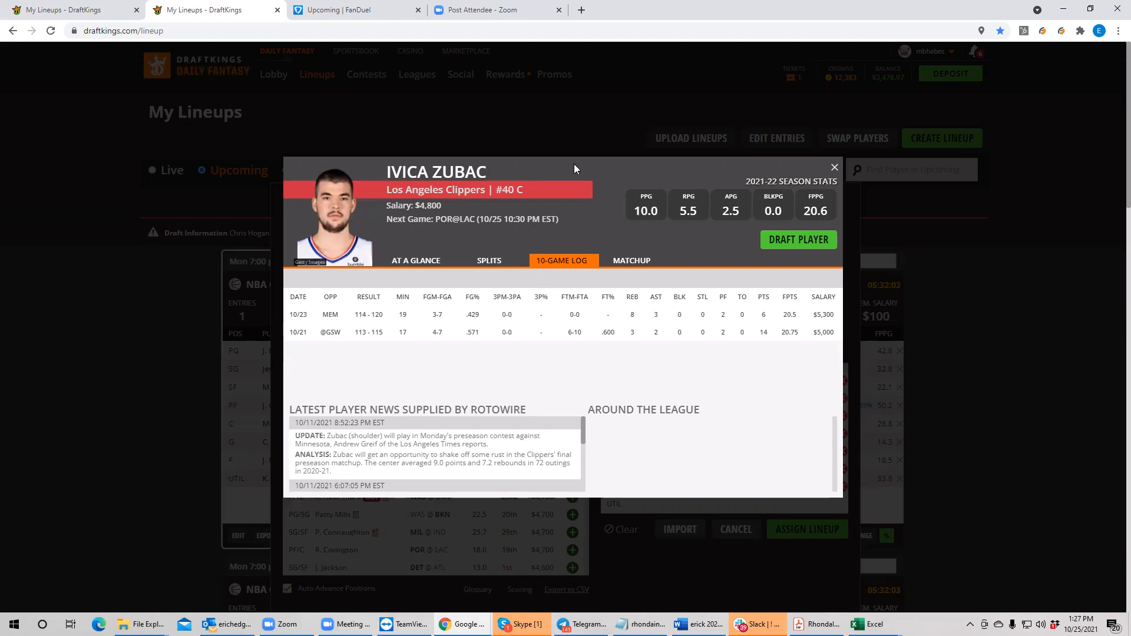
left_click(783, 240)
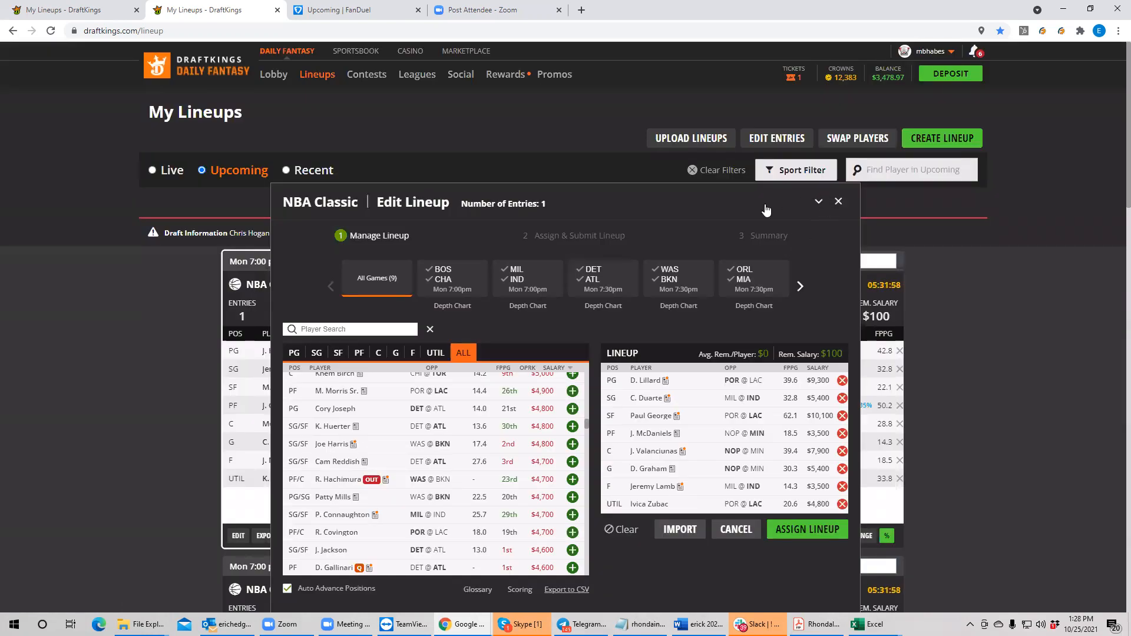
Remove Ivica Zubac from the UTIL slot and Jeremy Lamb from the F slot
left_click(842, 504)
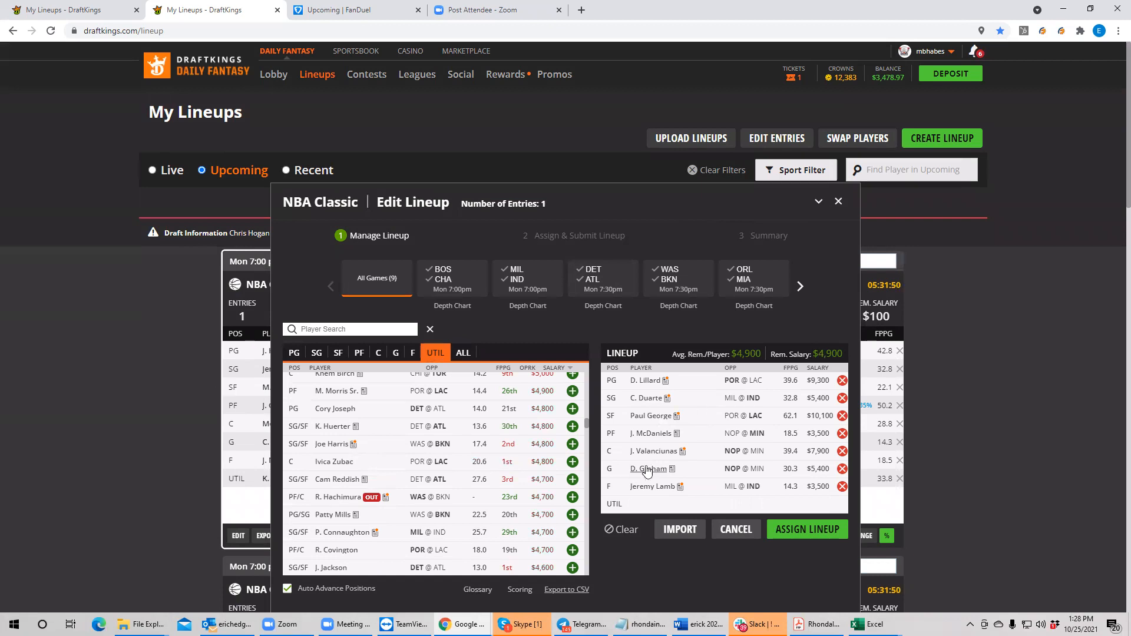
left_click(842, 487)
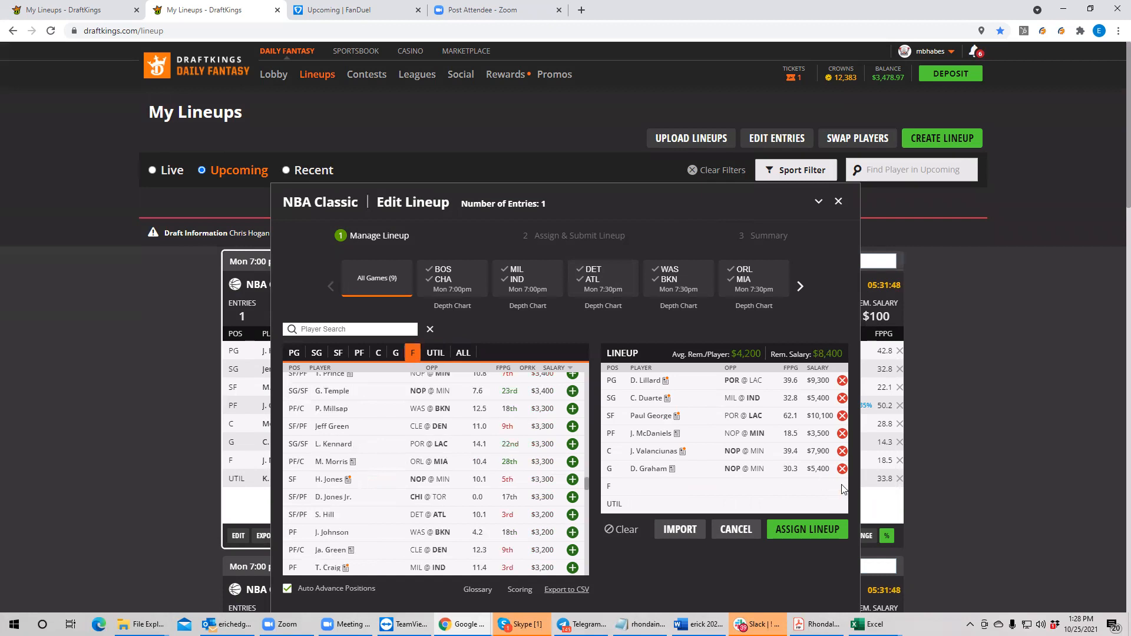